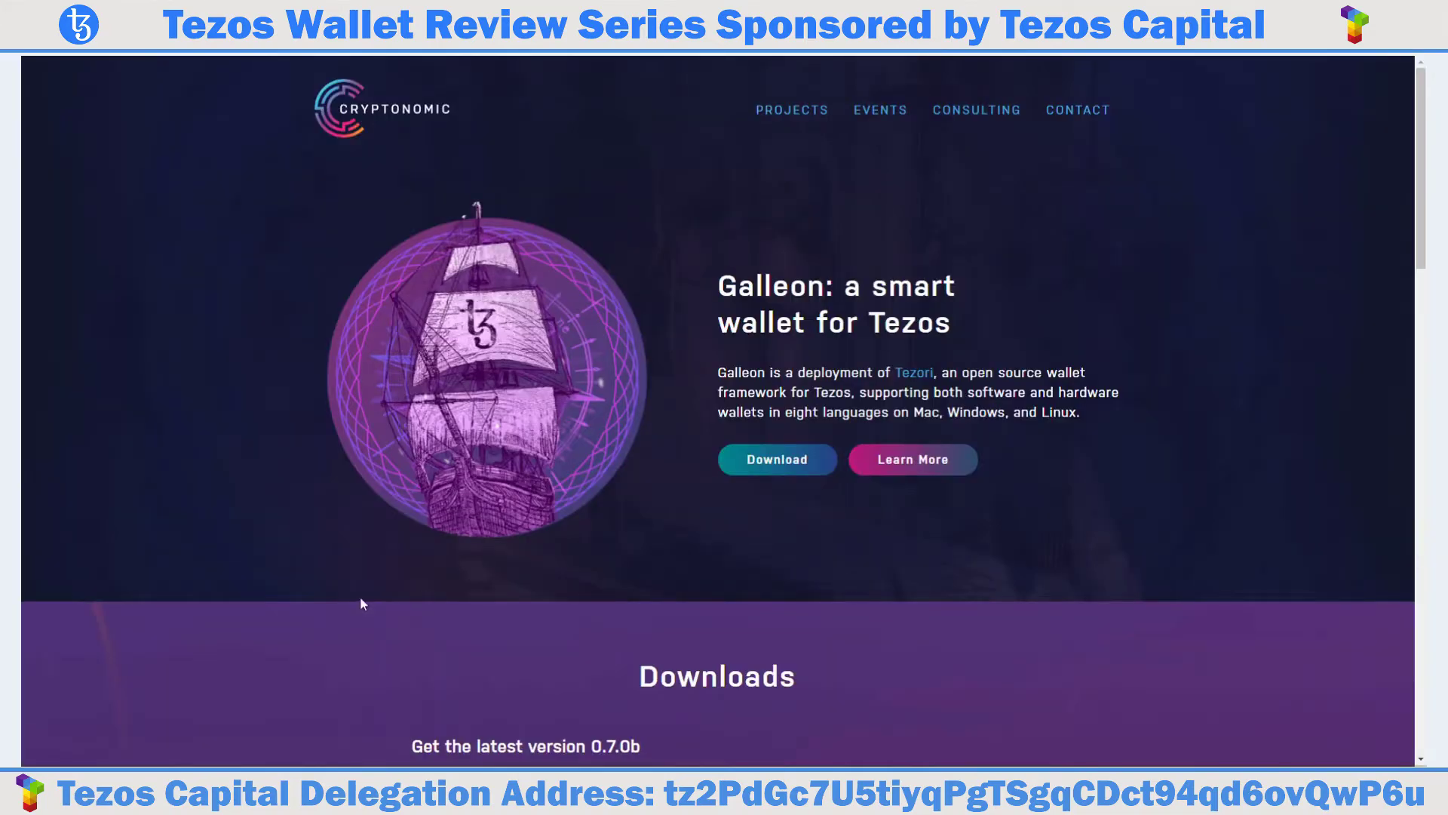
# Scroll down the Cryptonomic page to the Galleon Downloads section.
pyautogui.scroll(-4, 428, 590)
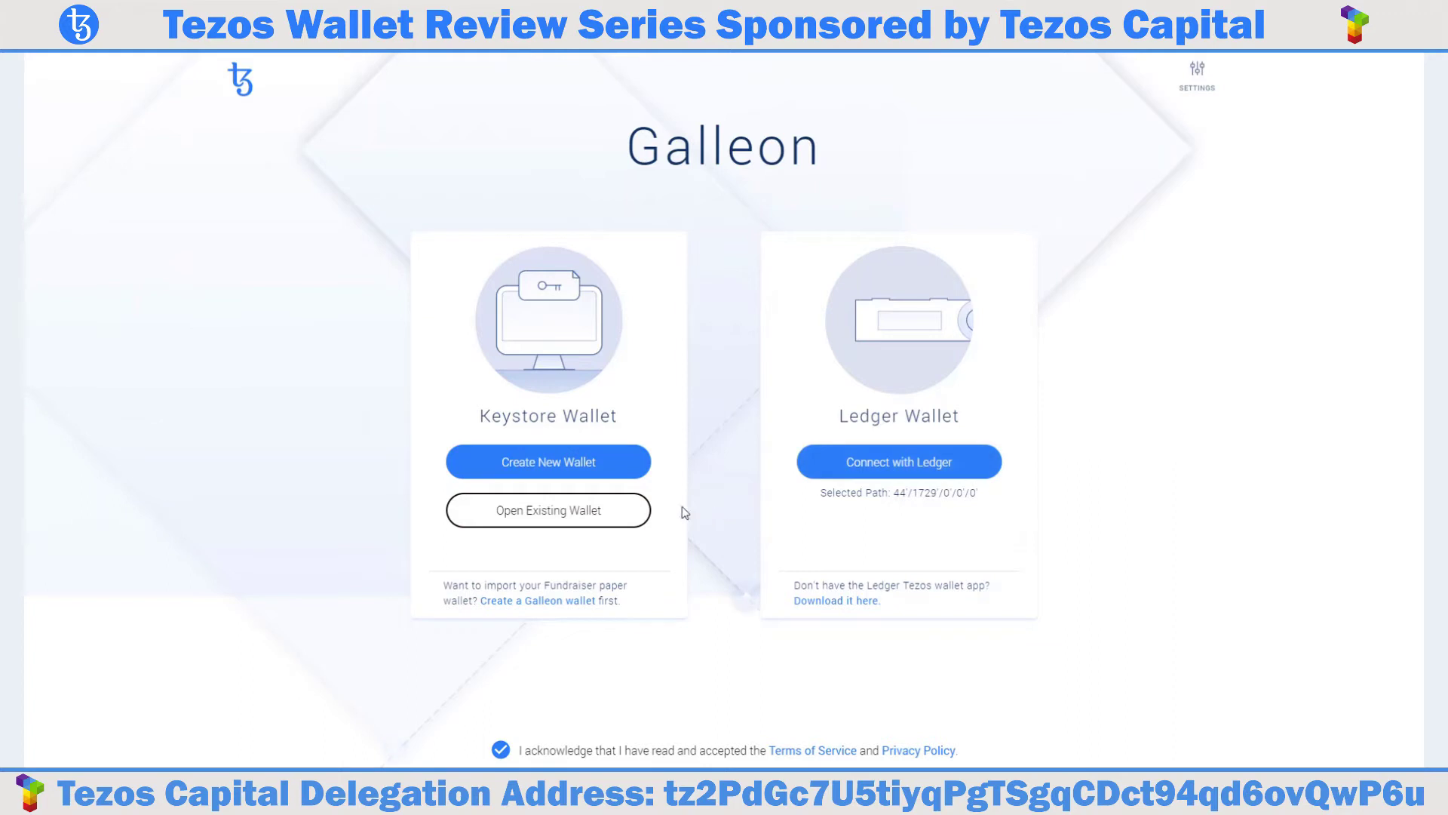
# Start a new keystore wallet, then enter and confirm its password.
pyautogui.click(591, 472)
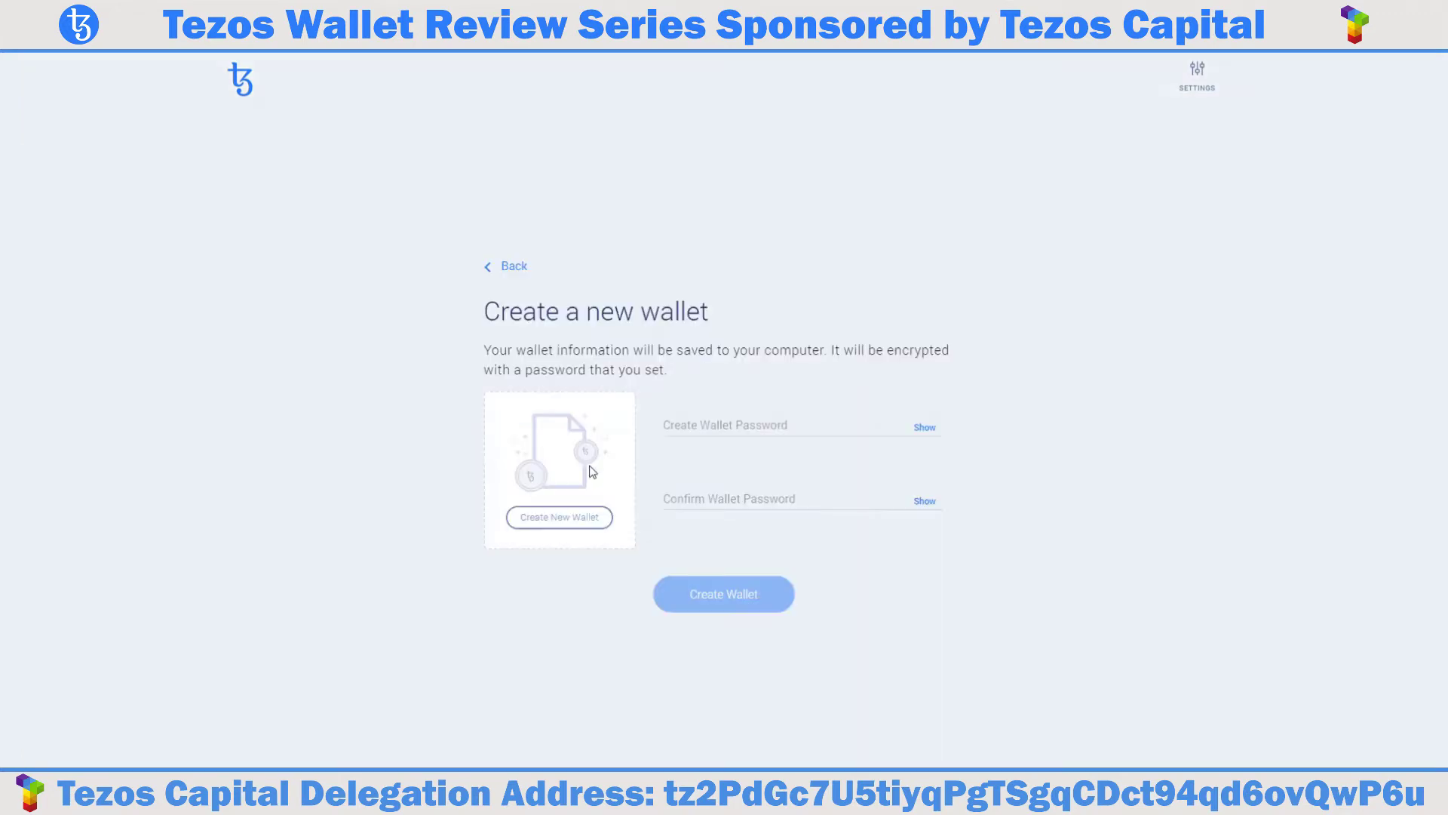
pyautogui.click(699, 431)
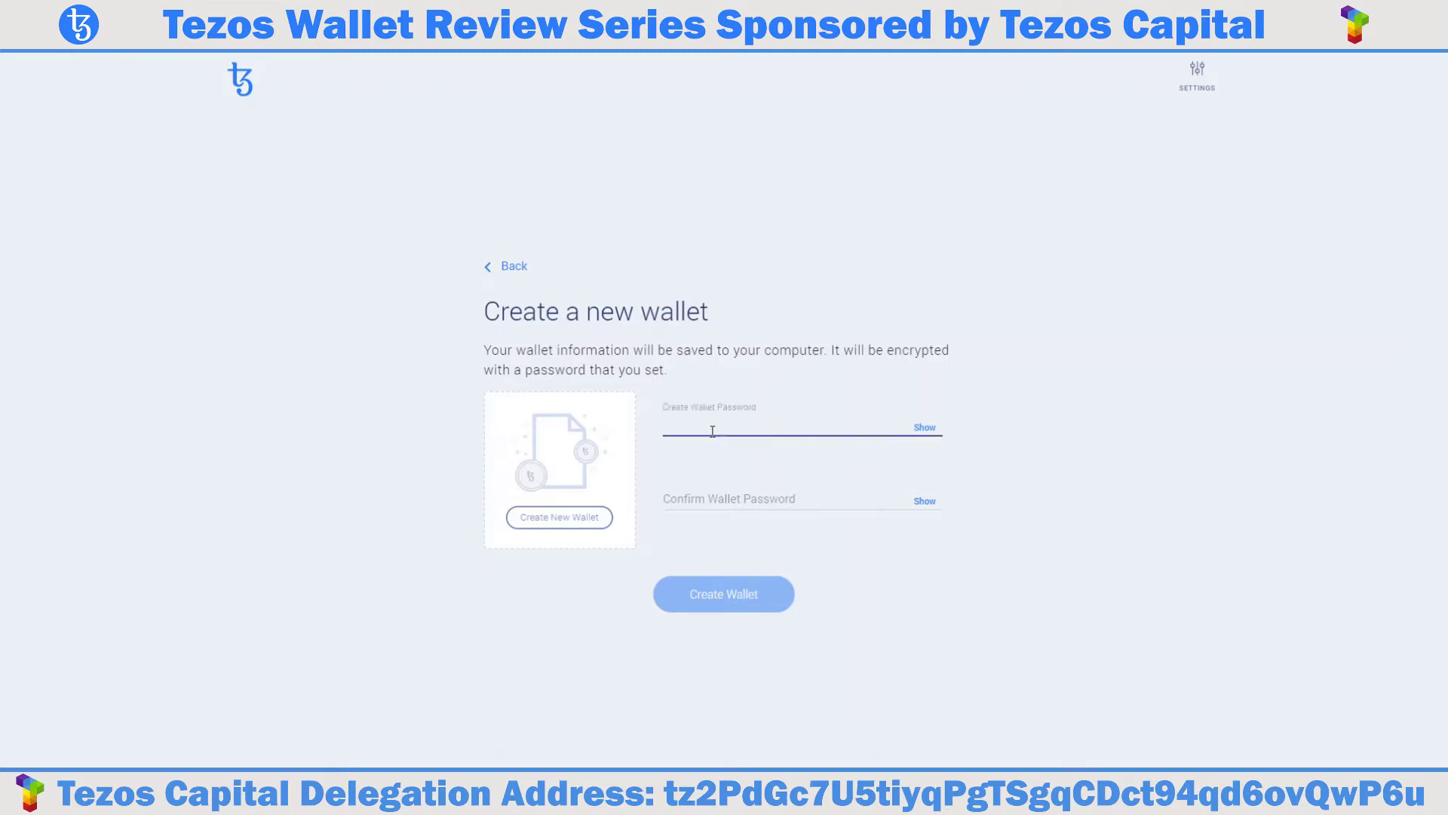
pyautogui.write('••••••••••••••')
pyautogui.click(681, 502)
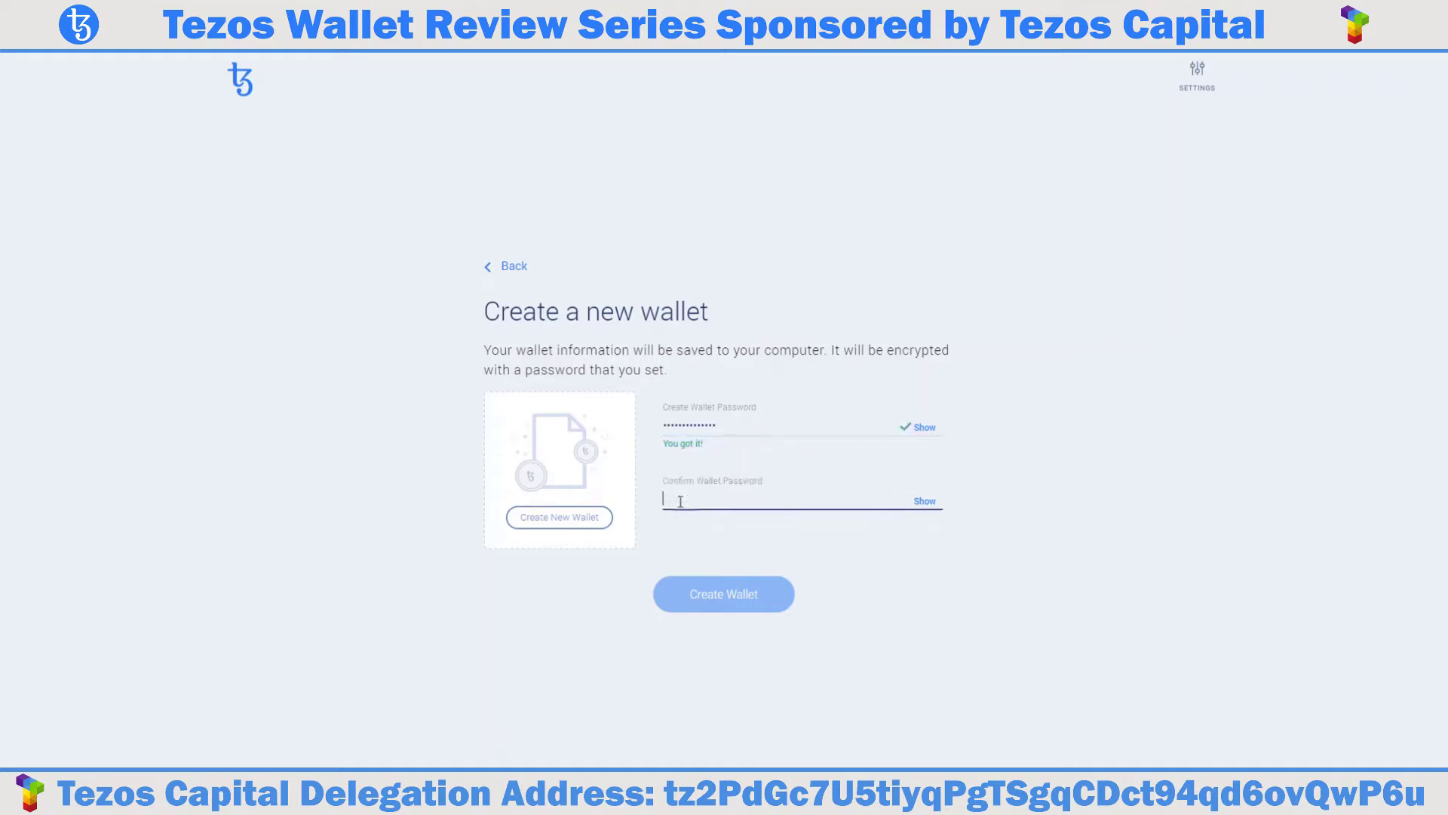
pyautogui.write('••••')
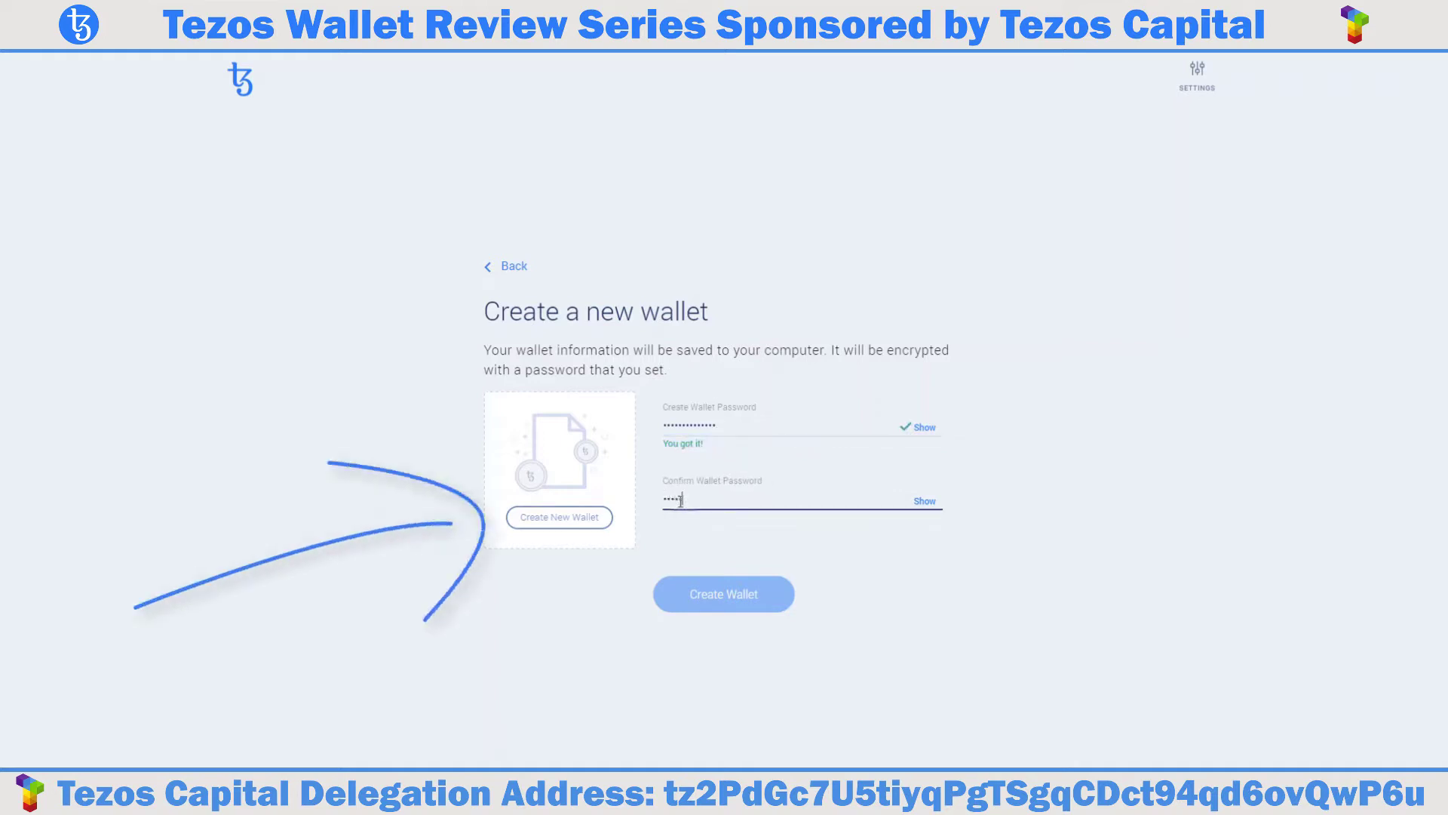
pyautogui.write('••••••••••')
# Save the wallet file as Test in the Galleon Wallet Testing folder.
pyautogui.click(585, 517)
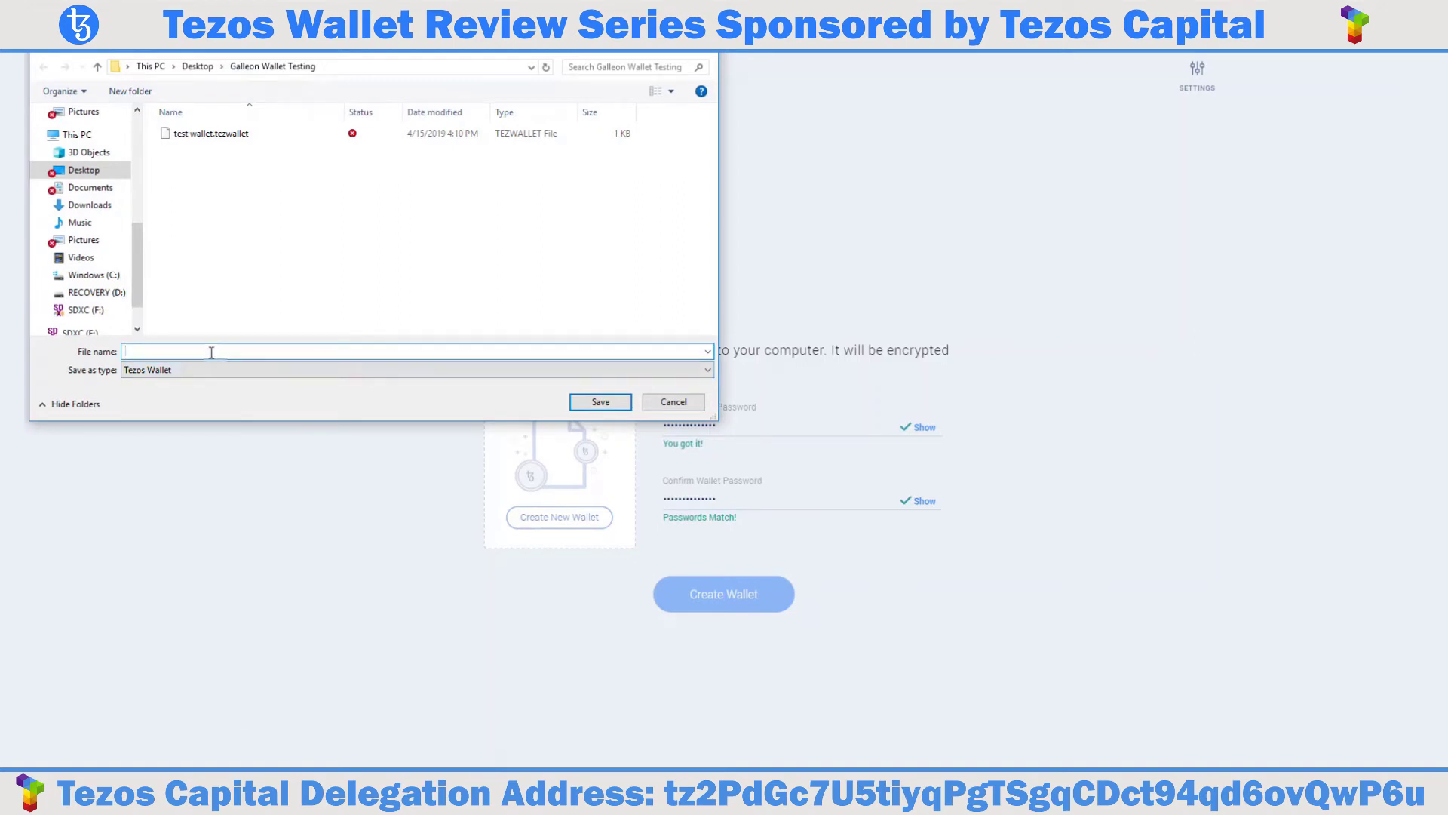
pyautogui.write('Test')
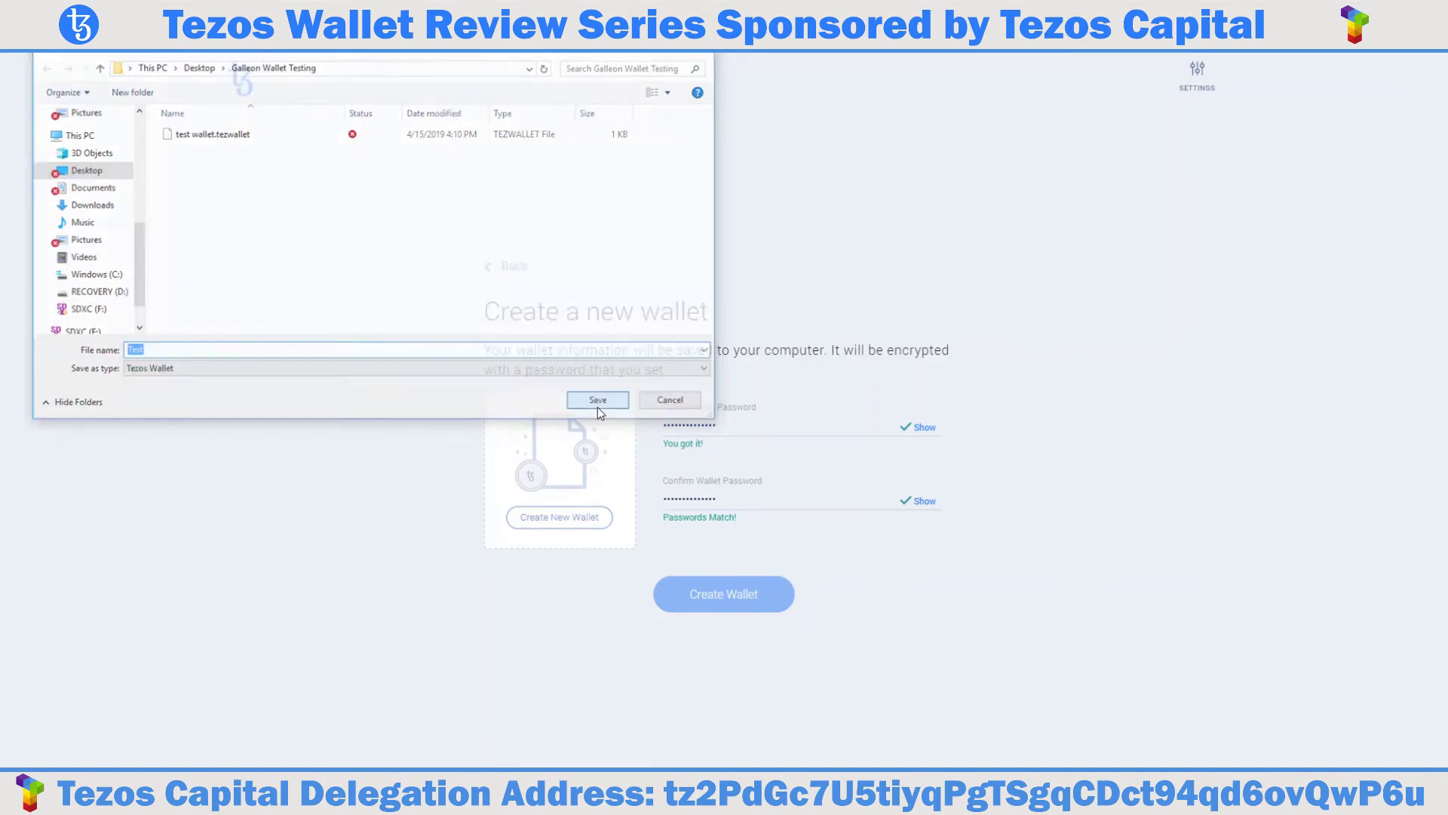
pyautogui.click(599, 408)
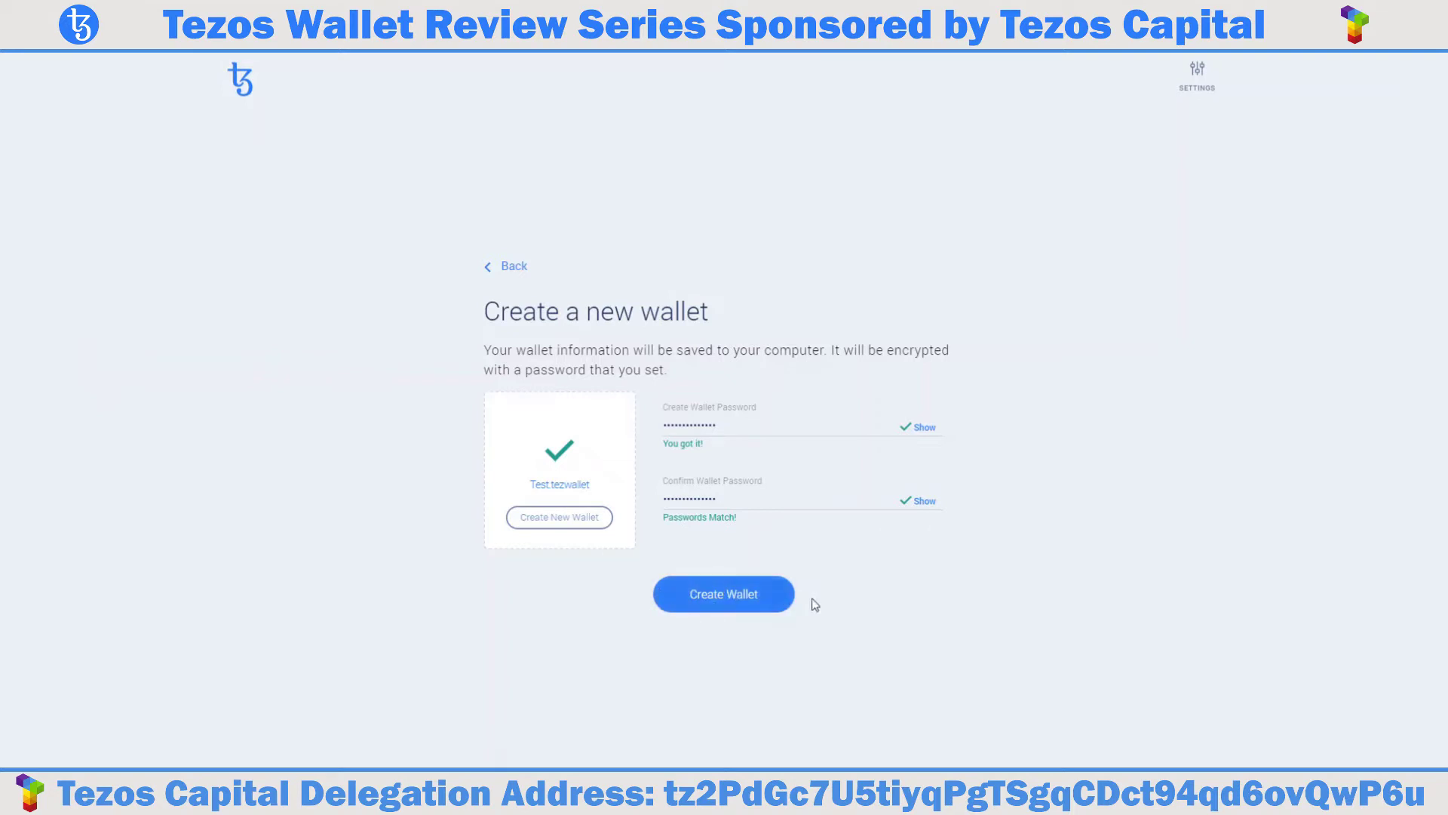
# Create the Test wallet and browse the Create New Account, Restore from Backup and Import Fundraiser tabs.
pyautogui.click(757, 604)
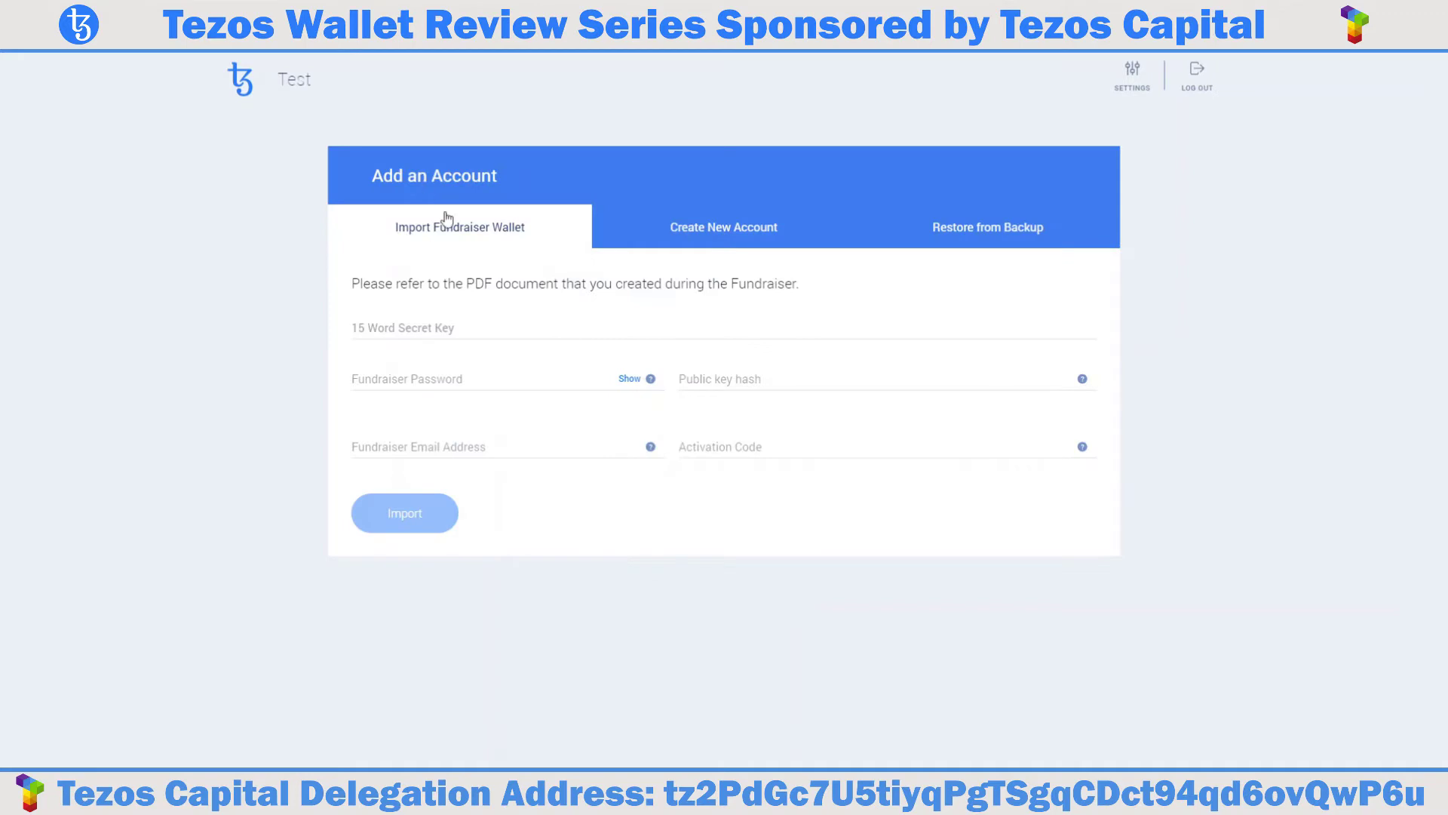
pyautogui.click(695, 236)
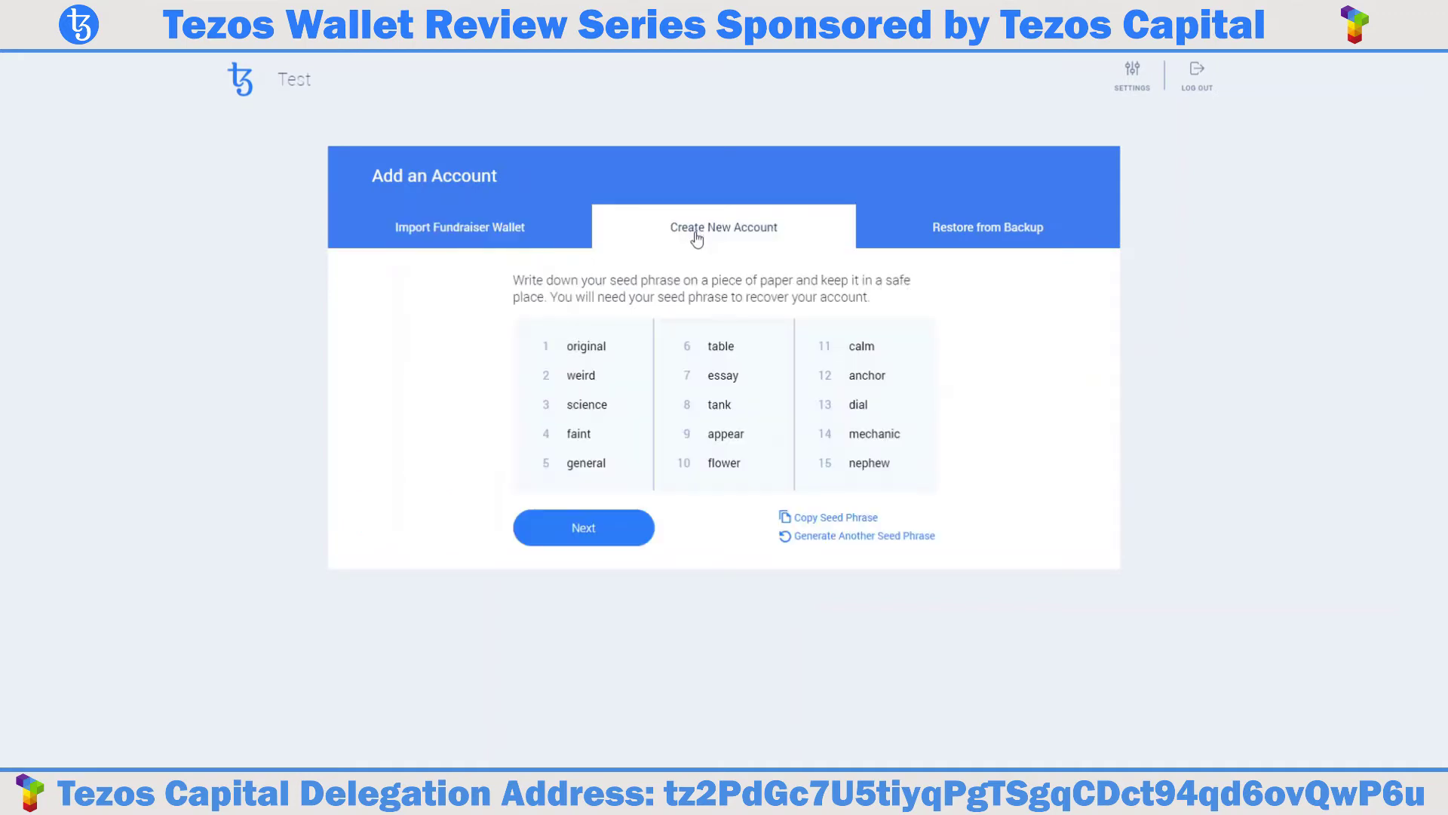
pyautogui.click(959, 237)
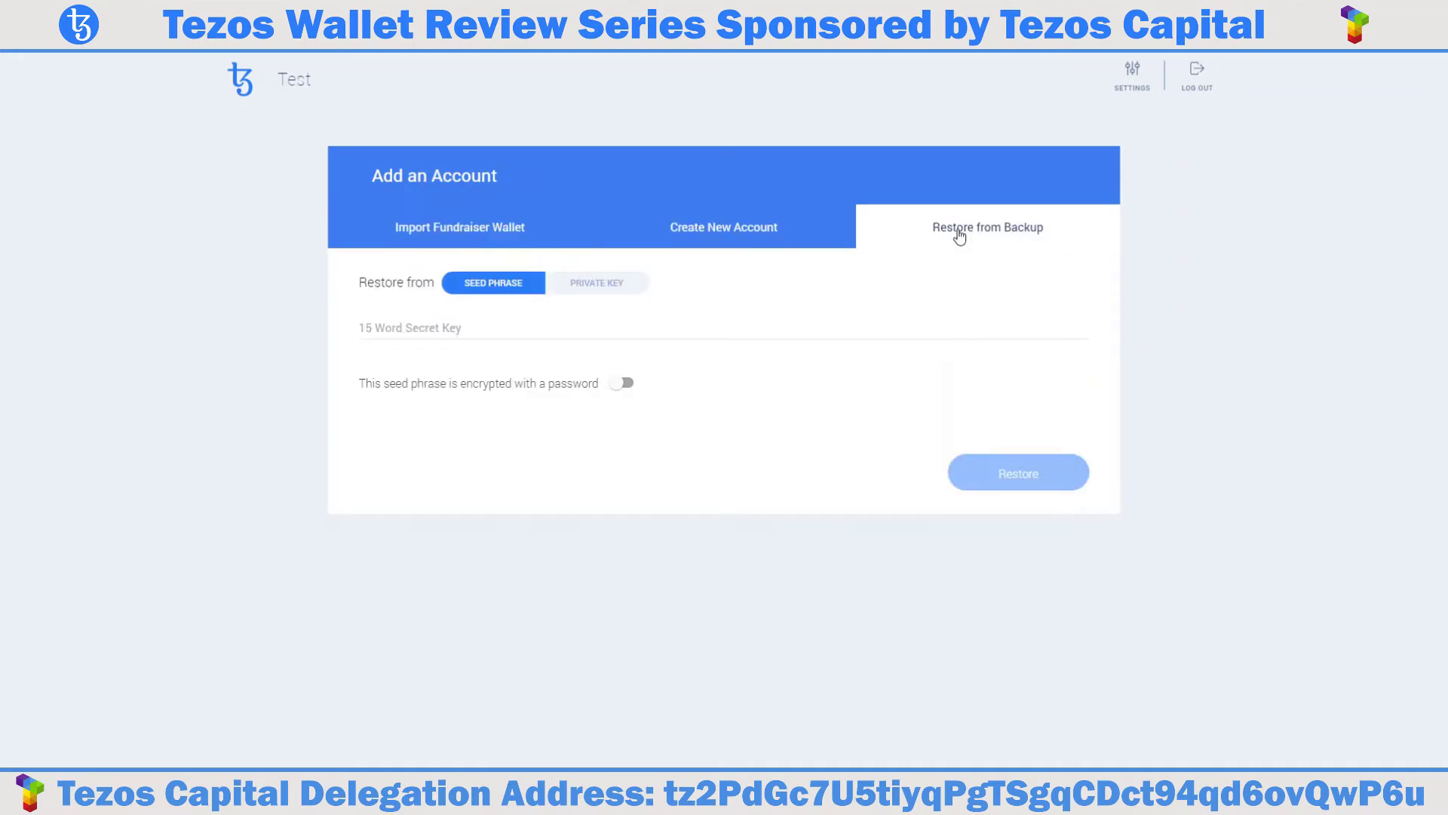
pyautogui.click(492, 241)
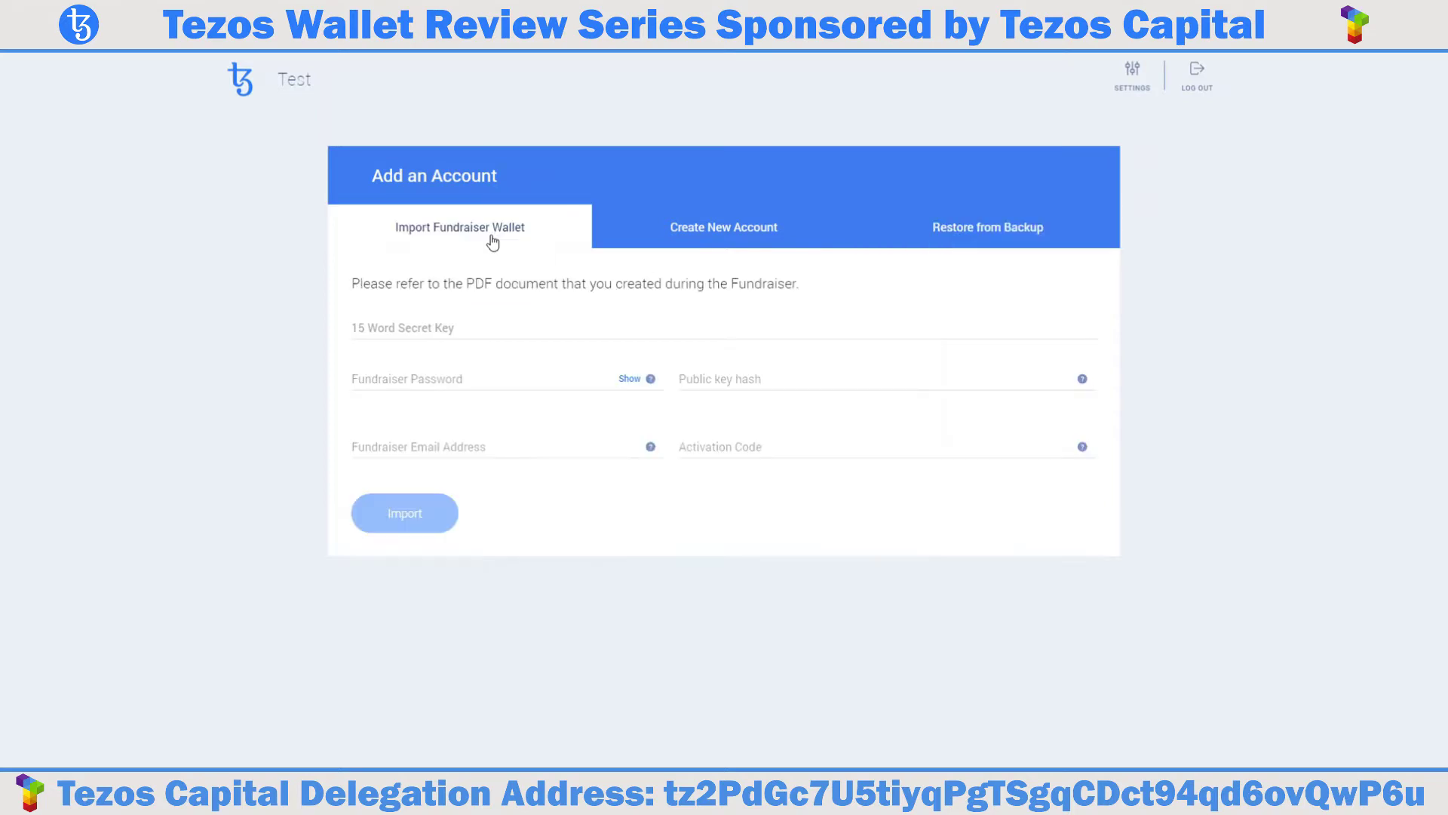
# Inspect the fundraiser fields: secret key, password, public key hash, email and activation code.
pyautogui.click(438, 332)
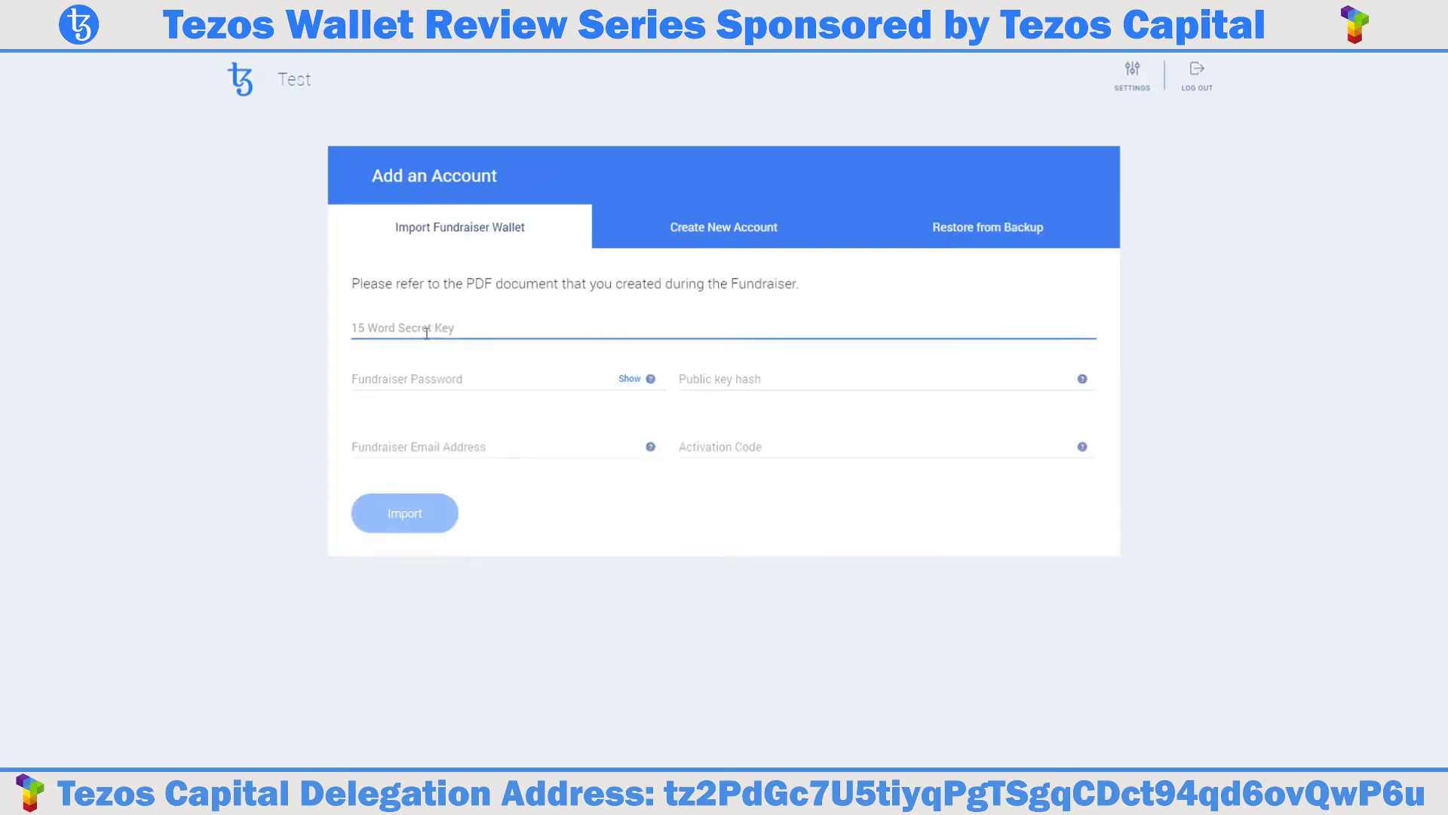
pyautogui.click(440, 354)
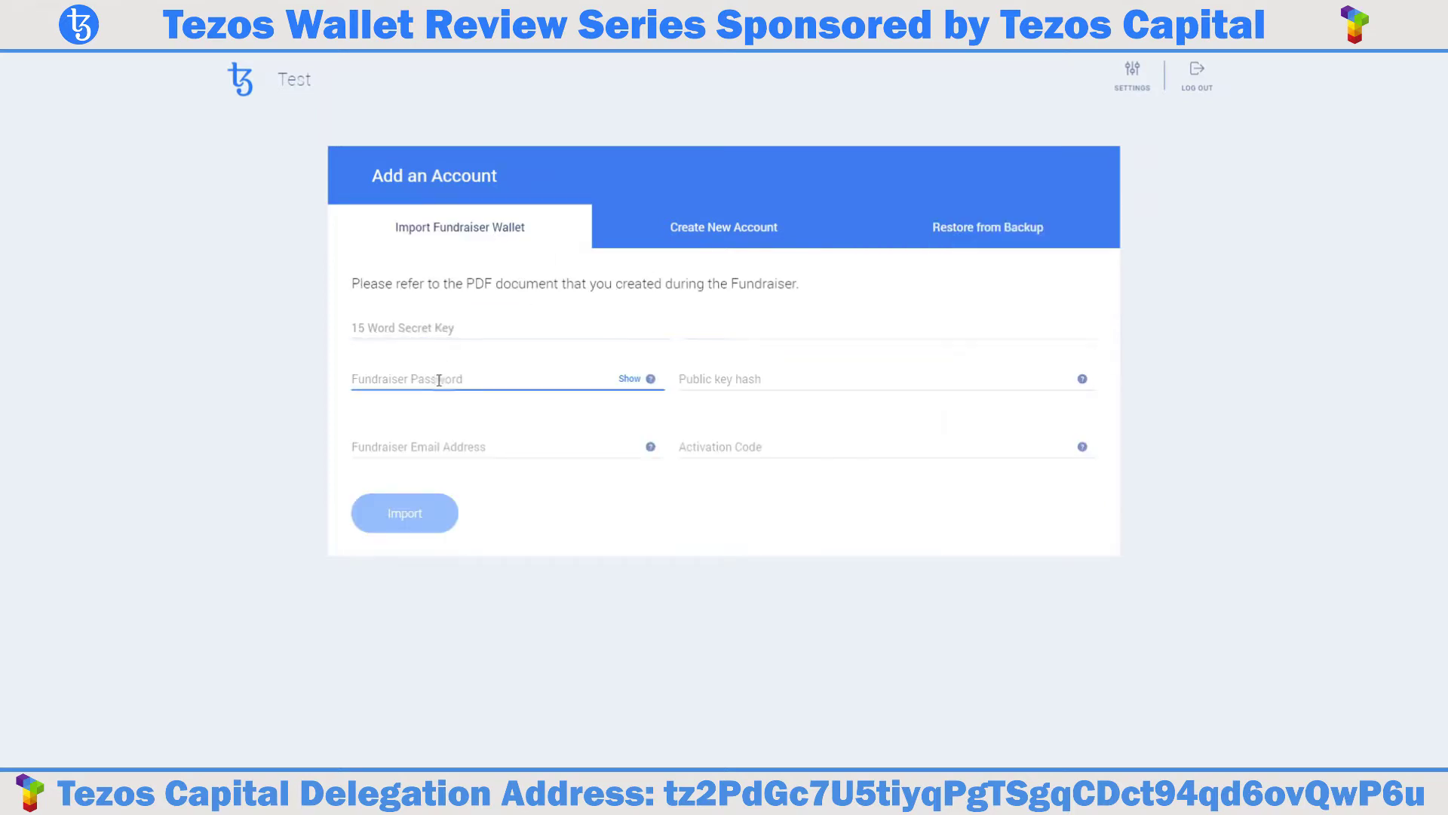
pyautogui.click(695, 375)
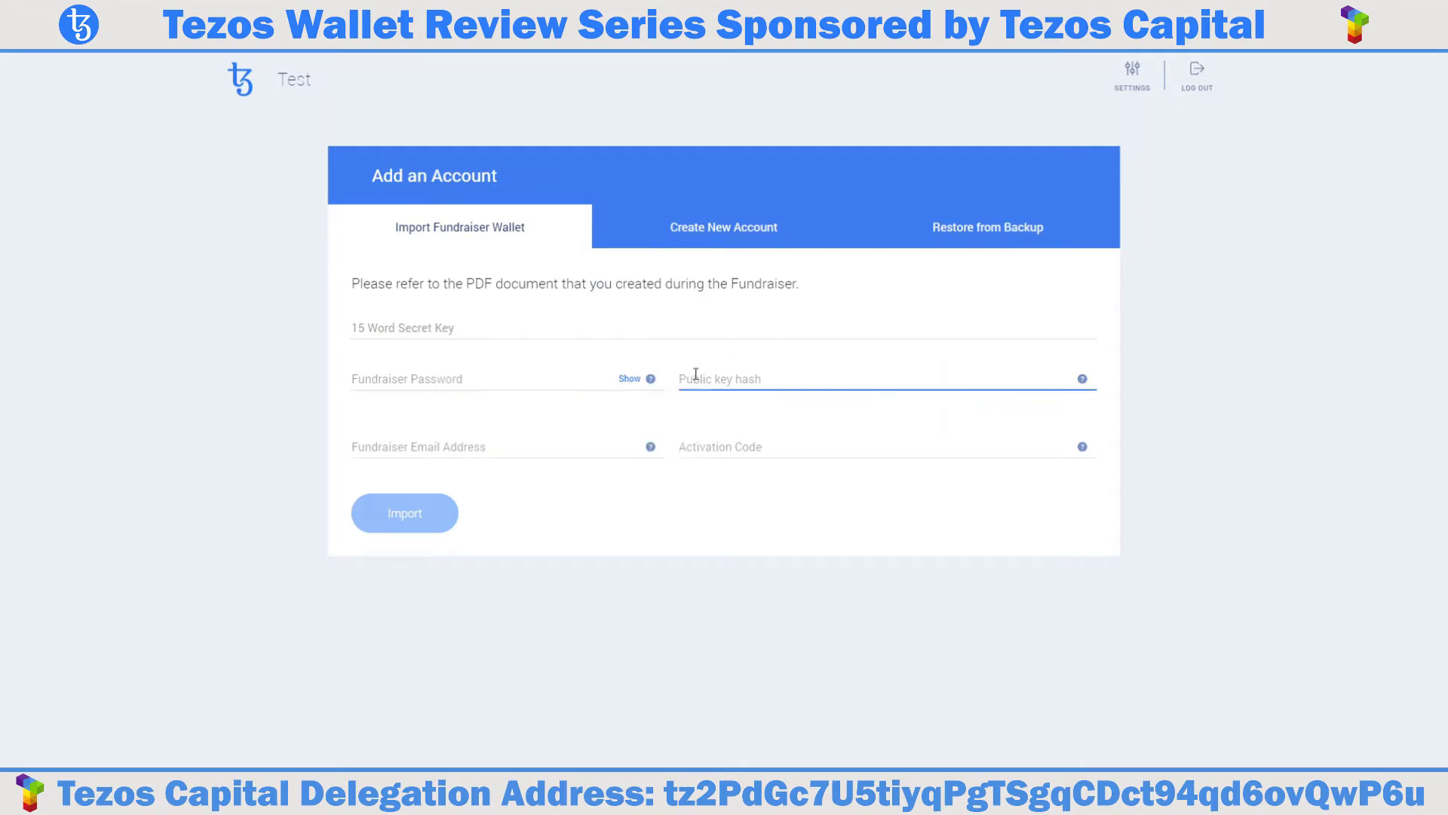
pyautogui.click(471, 447)
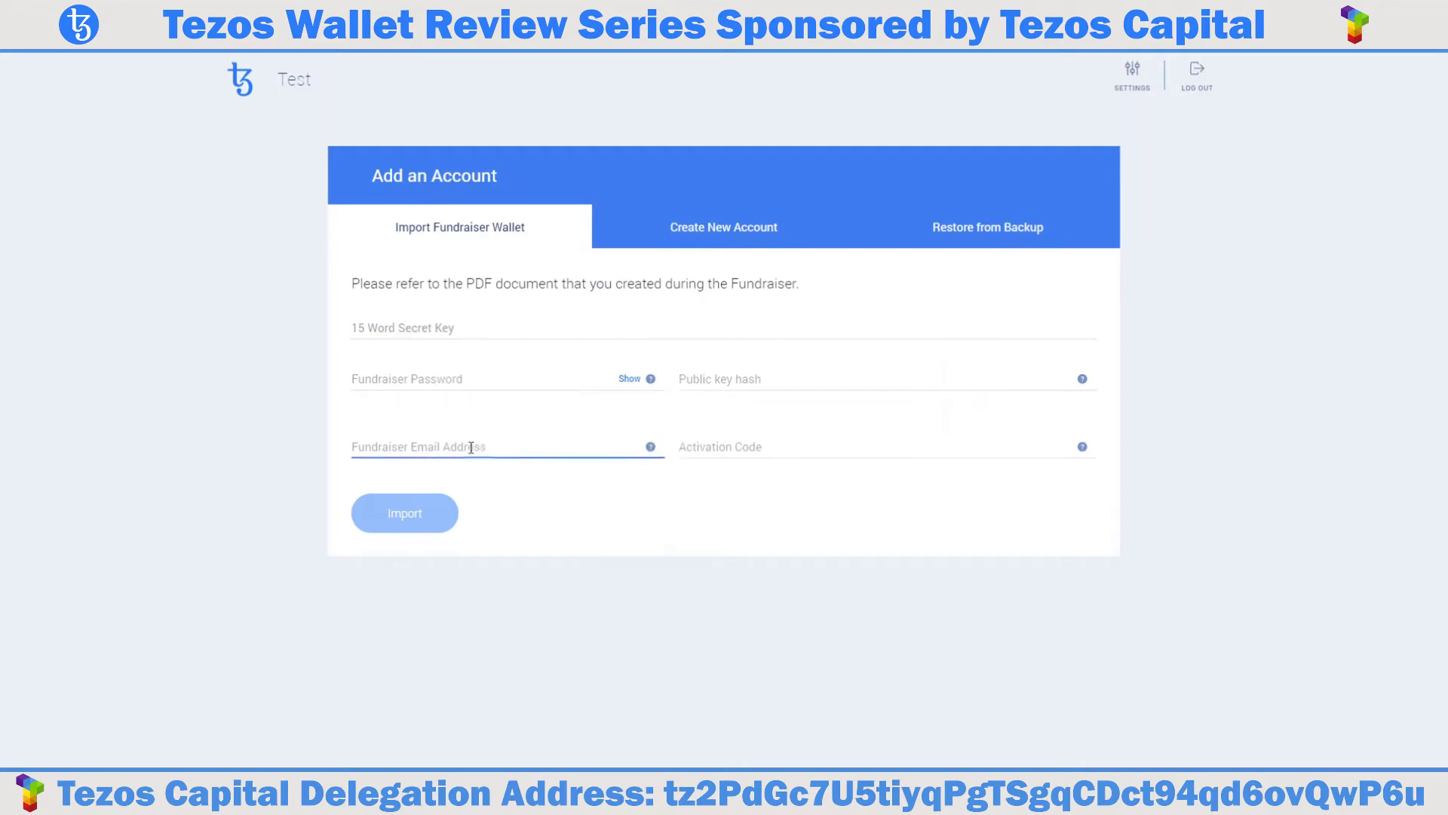
pyautogui.click(736, 449)
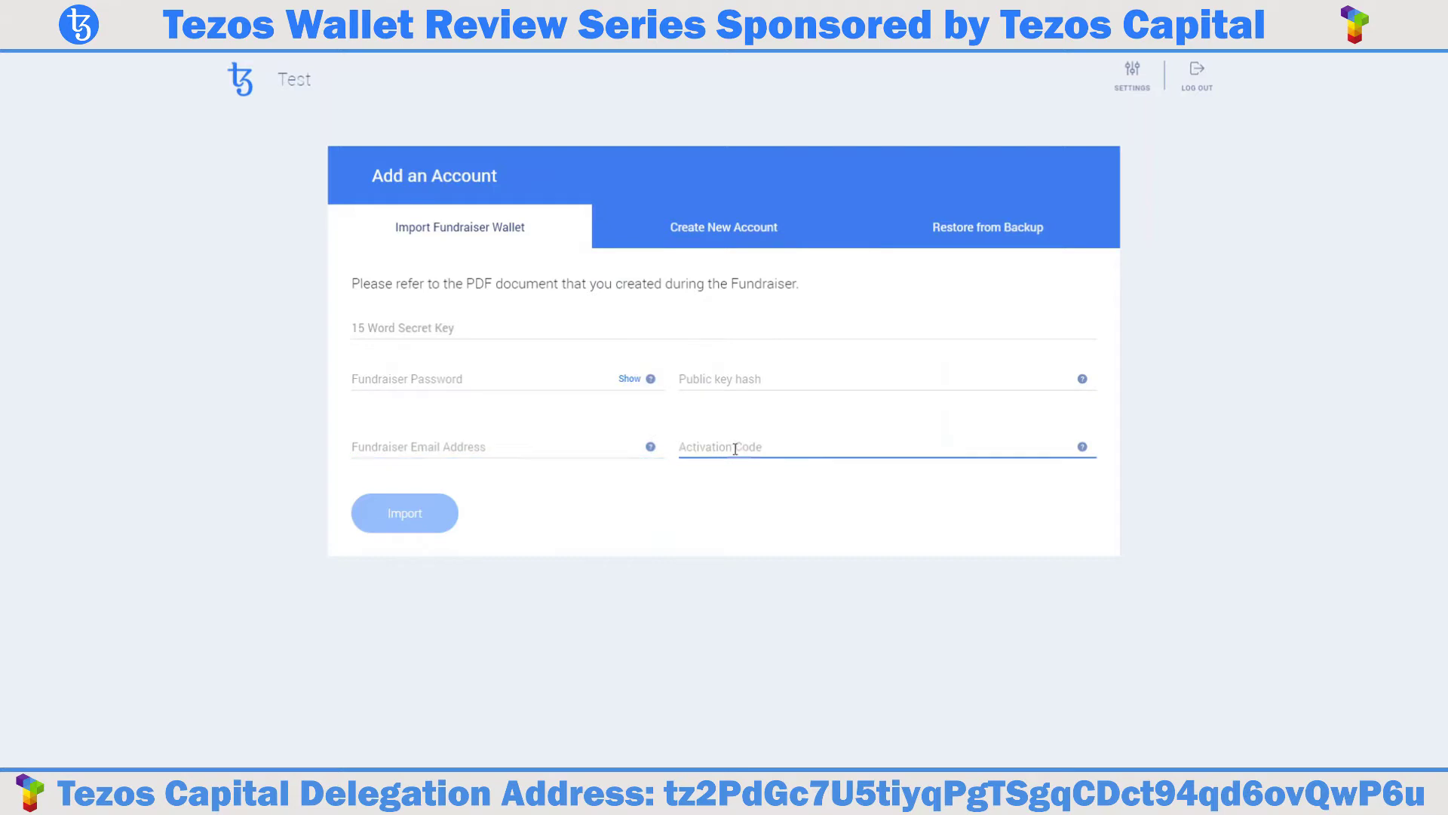
pyautogui.click(578, 507)
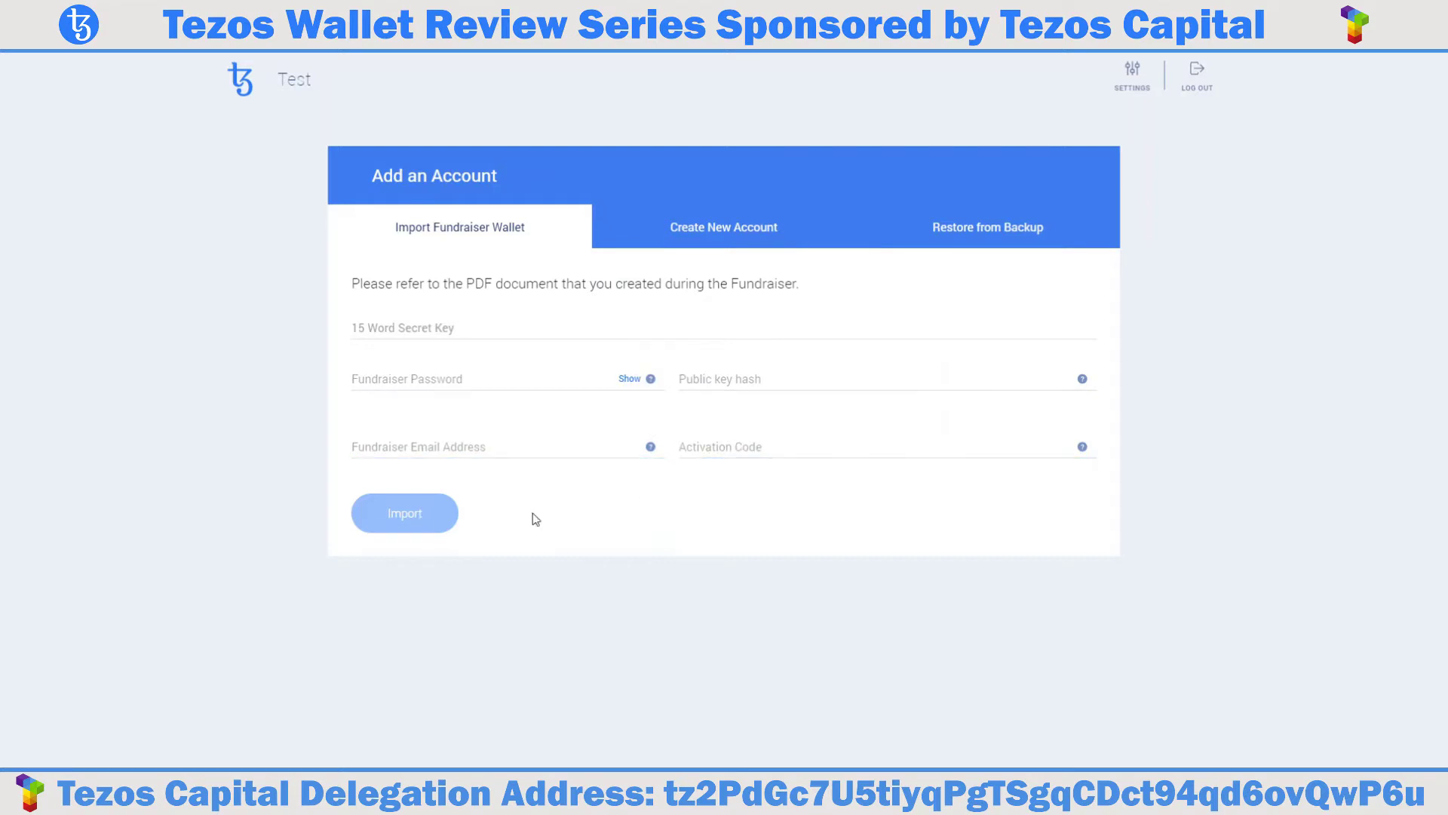
# Check the Restore from Backup secret key field, then generate a 15-word seed under Create New Account.
pyautogui.click(968, 236)
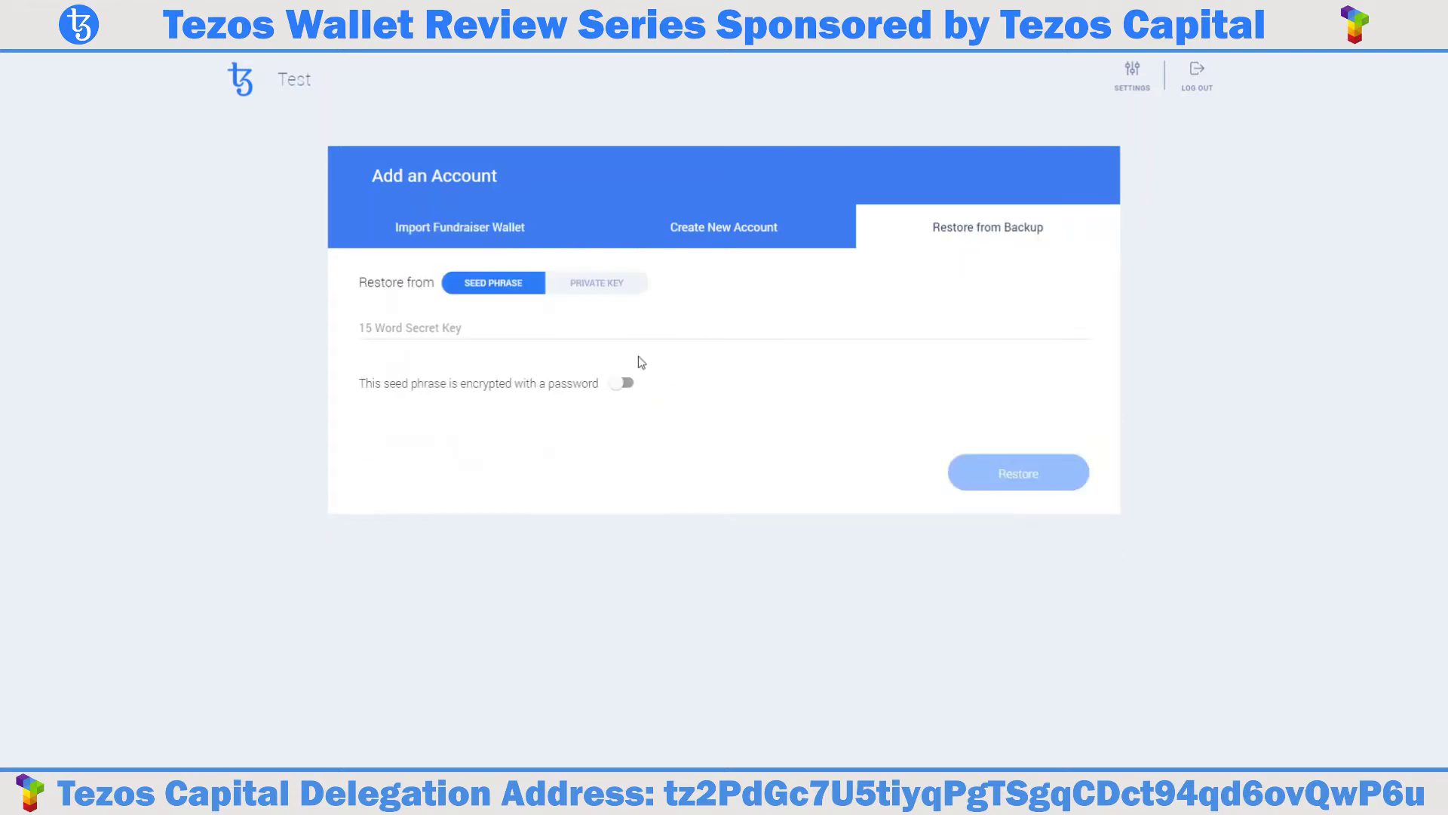
pyautogui.click(359, 329)
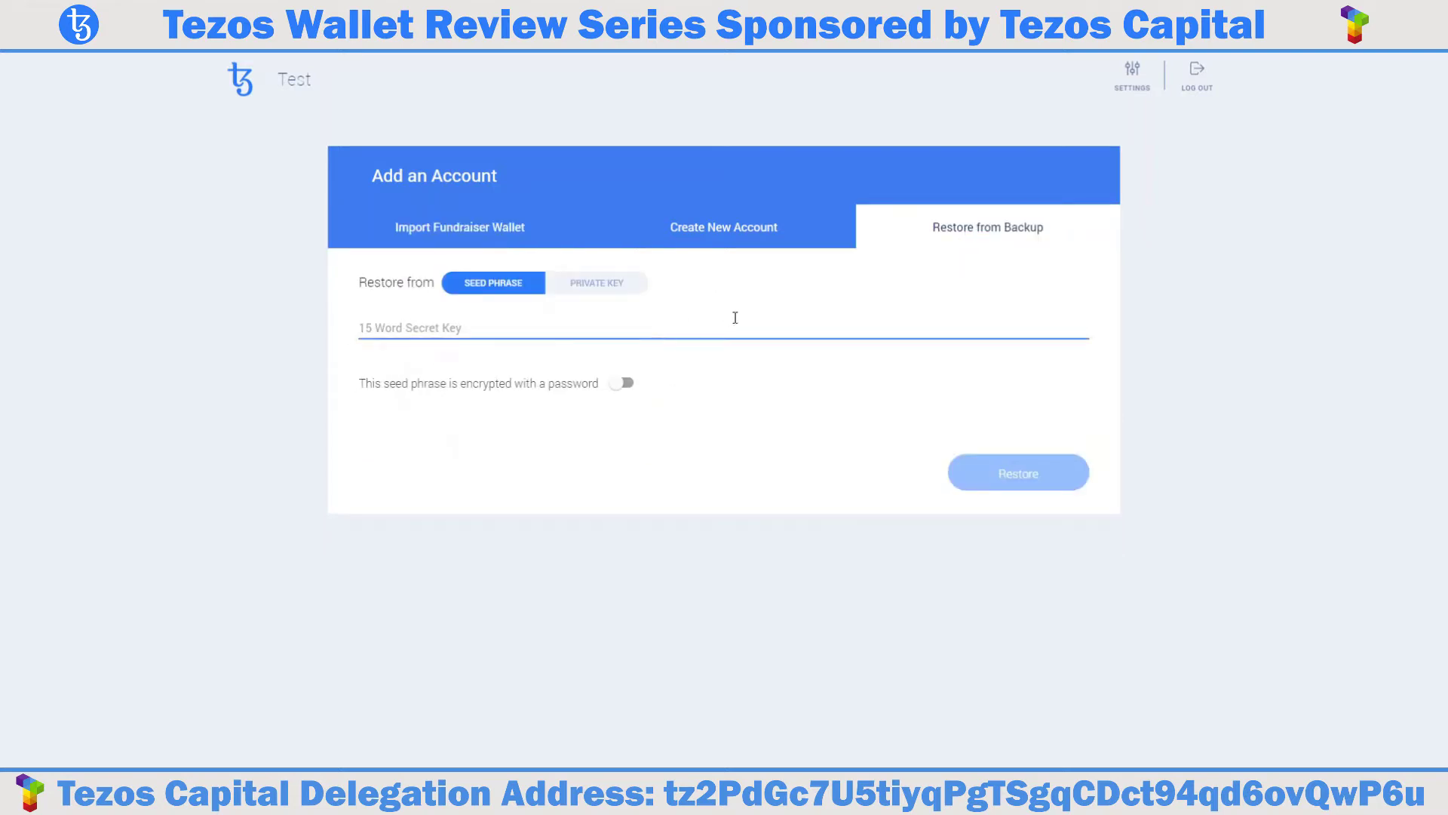
pyautogui.click(797, 318)
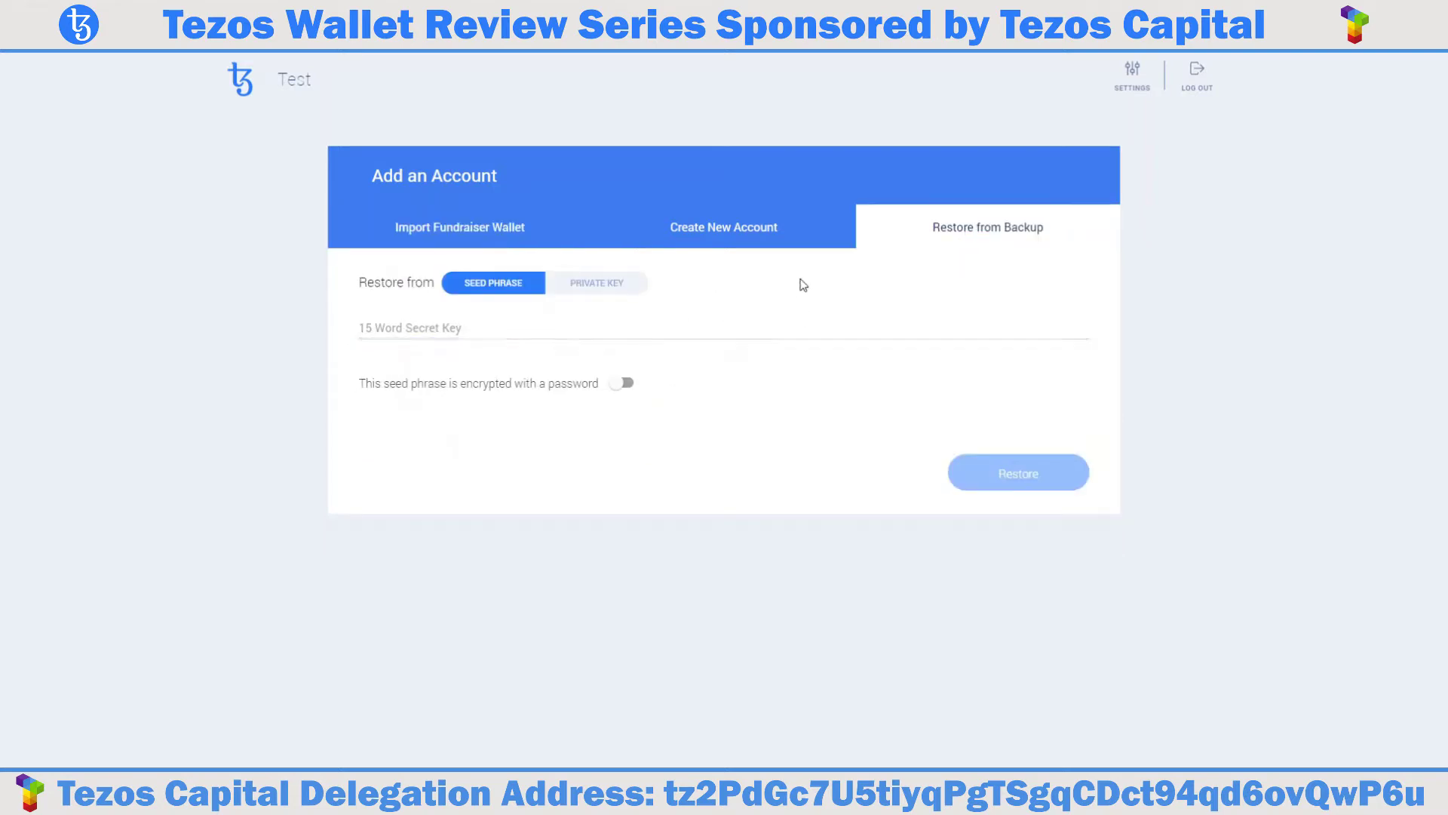
pyautogui.click(760, 238)
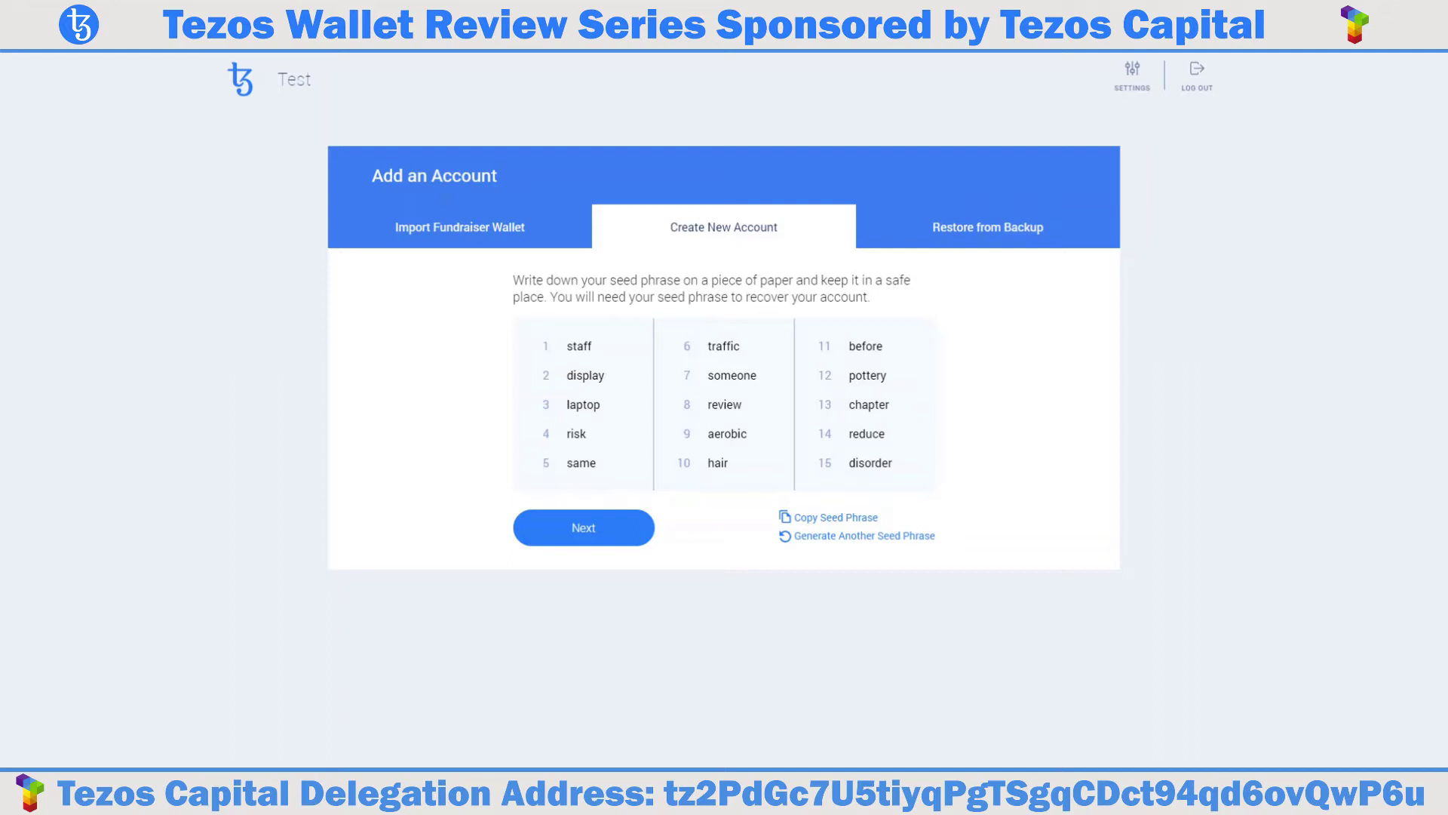
pyautogui.click(602, 528)
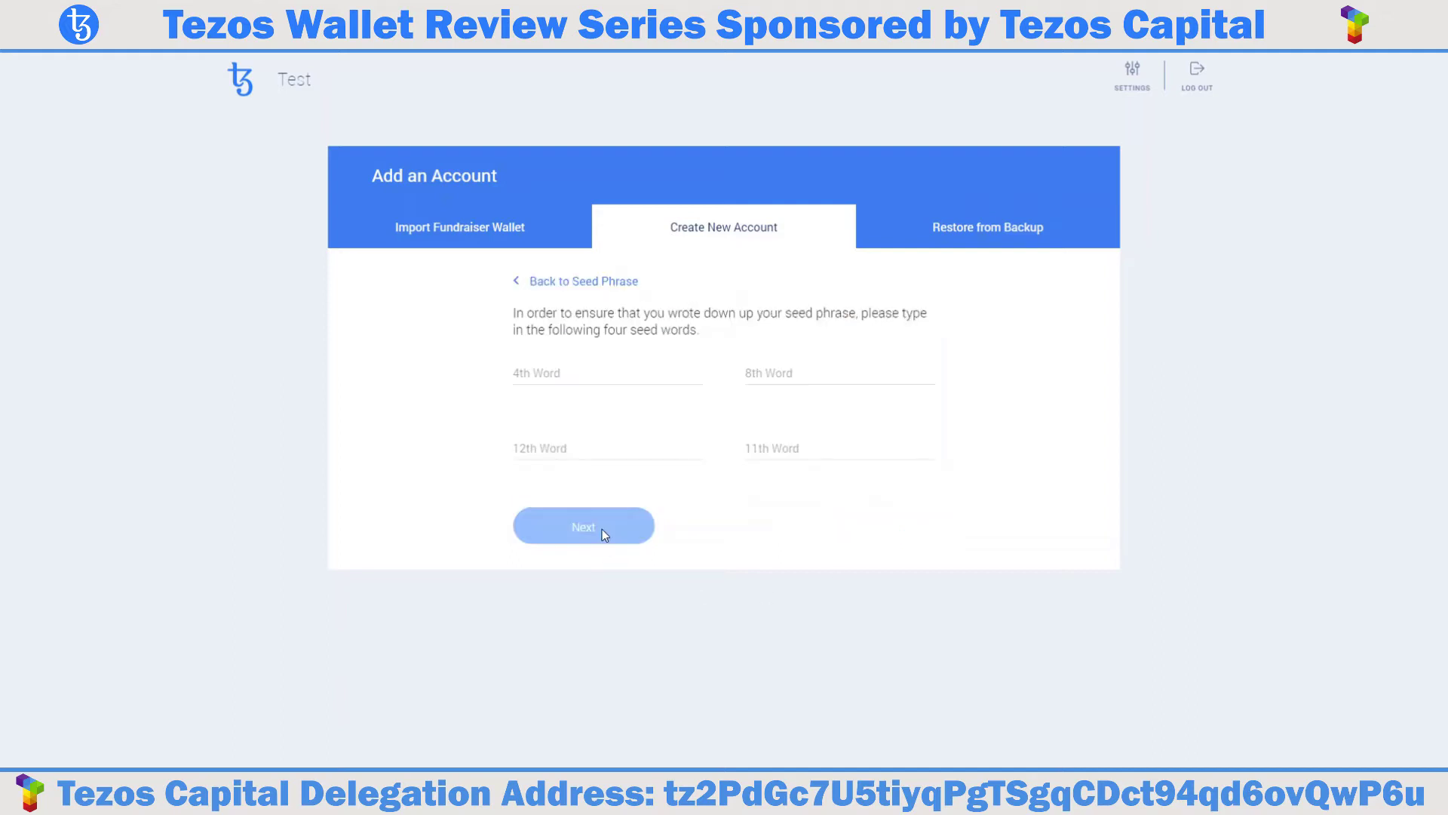
pyautogui.click(593, 374)
pyautogui.click(754, 371)
pyautogui.write('review')
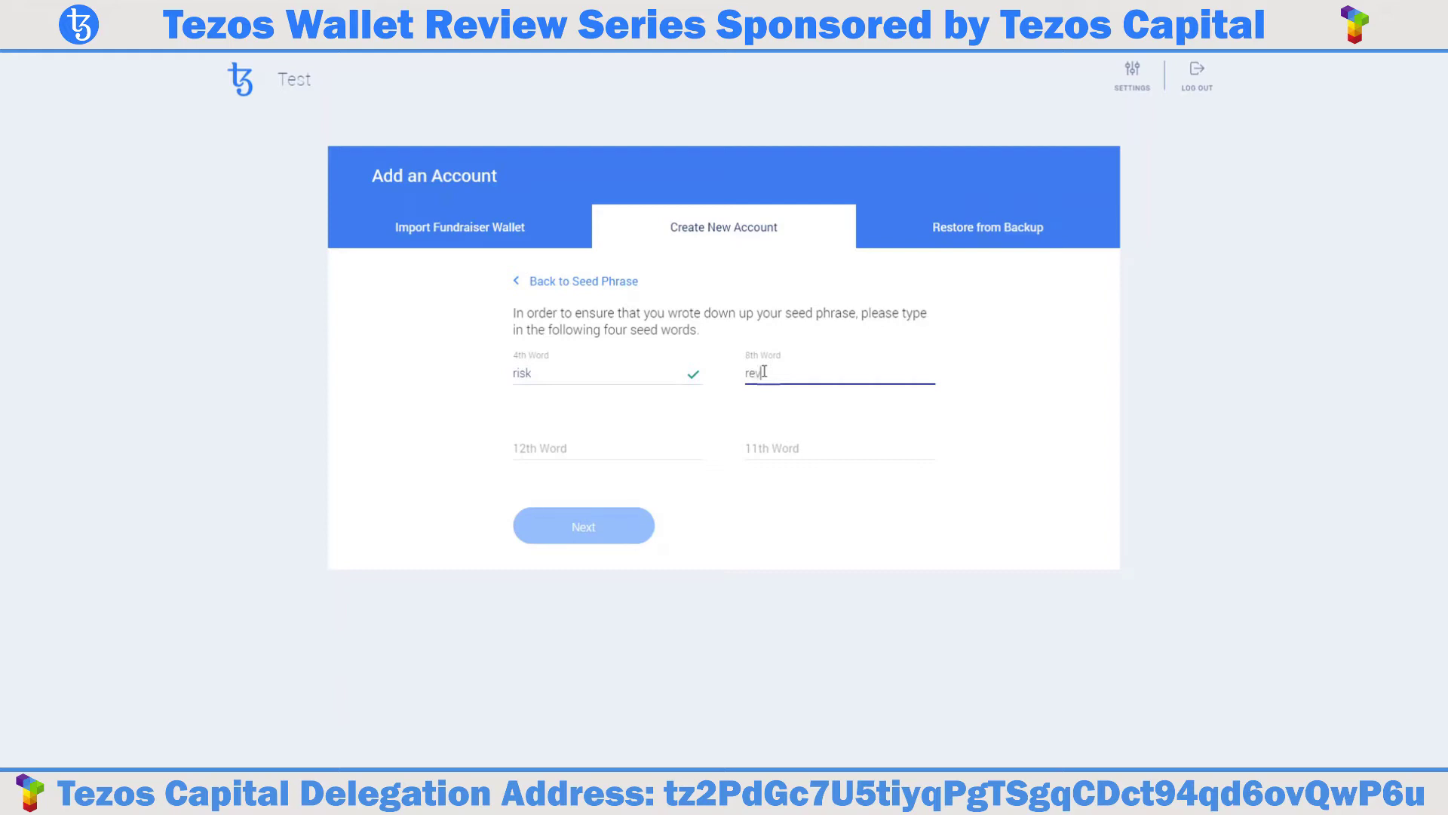
pyautogui.click(596, 455)
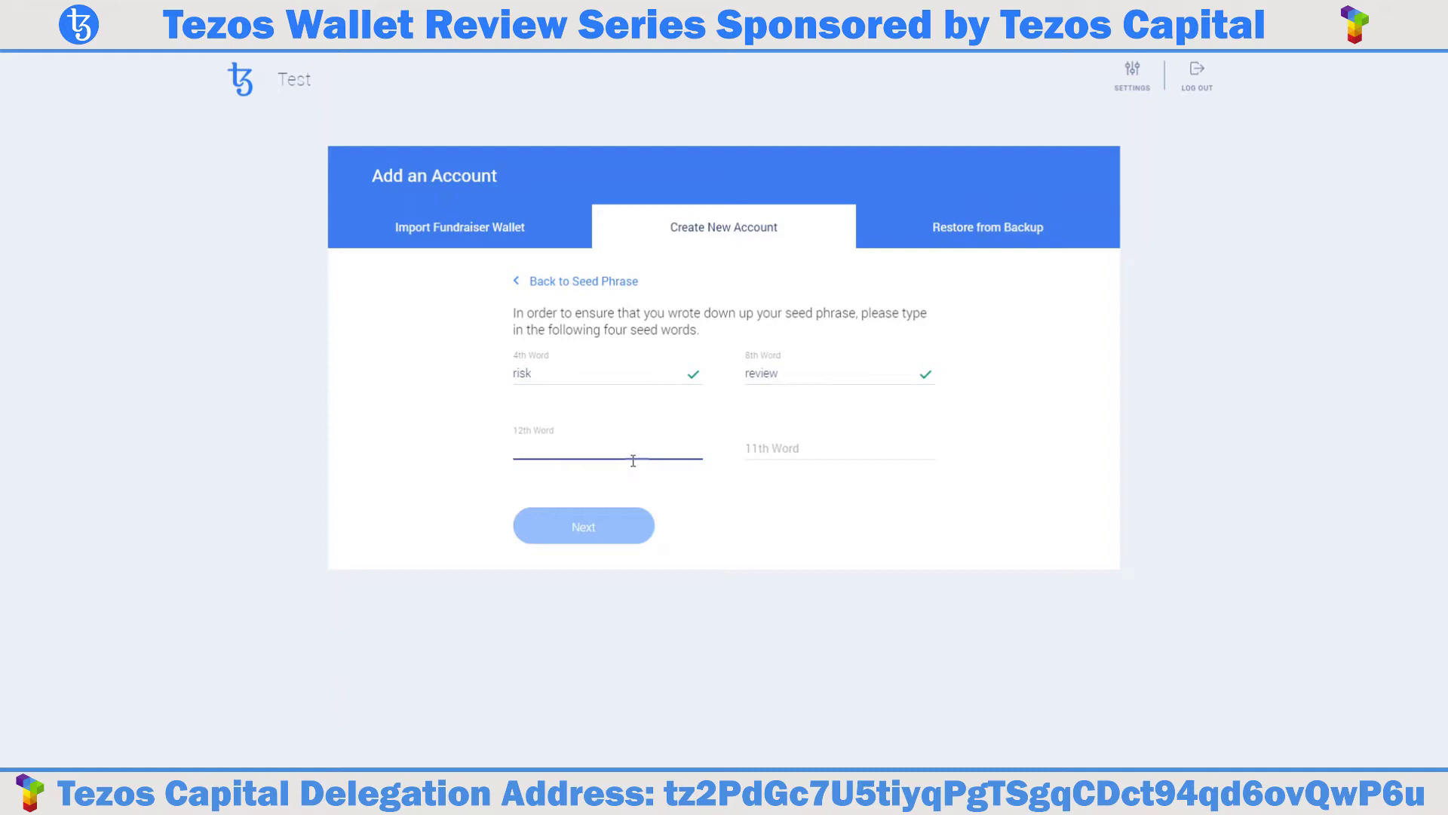
pyautogui.write('pottery')
pyautogui.click(786, 451)
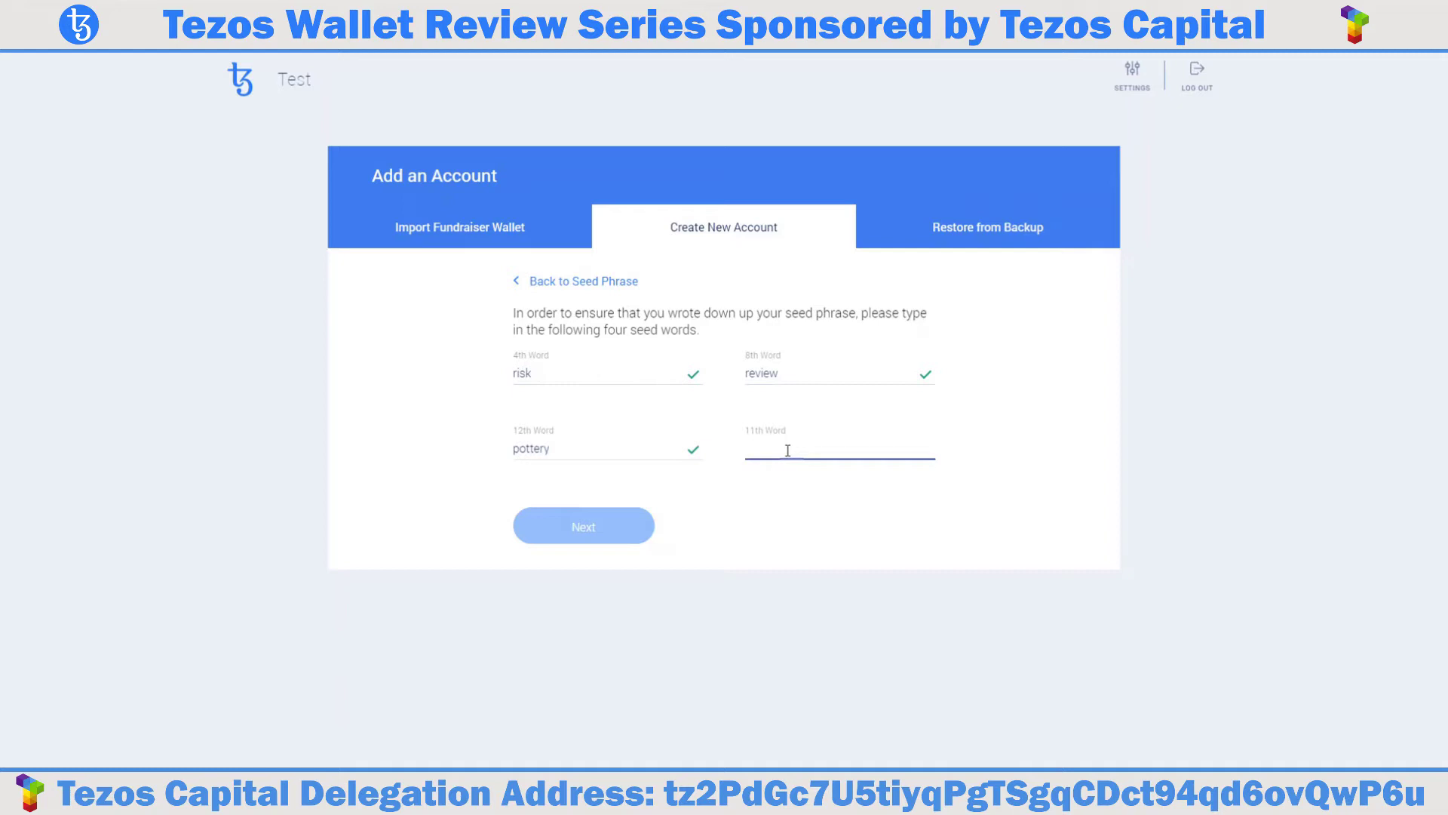
pyautogui.write('before')
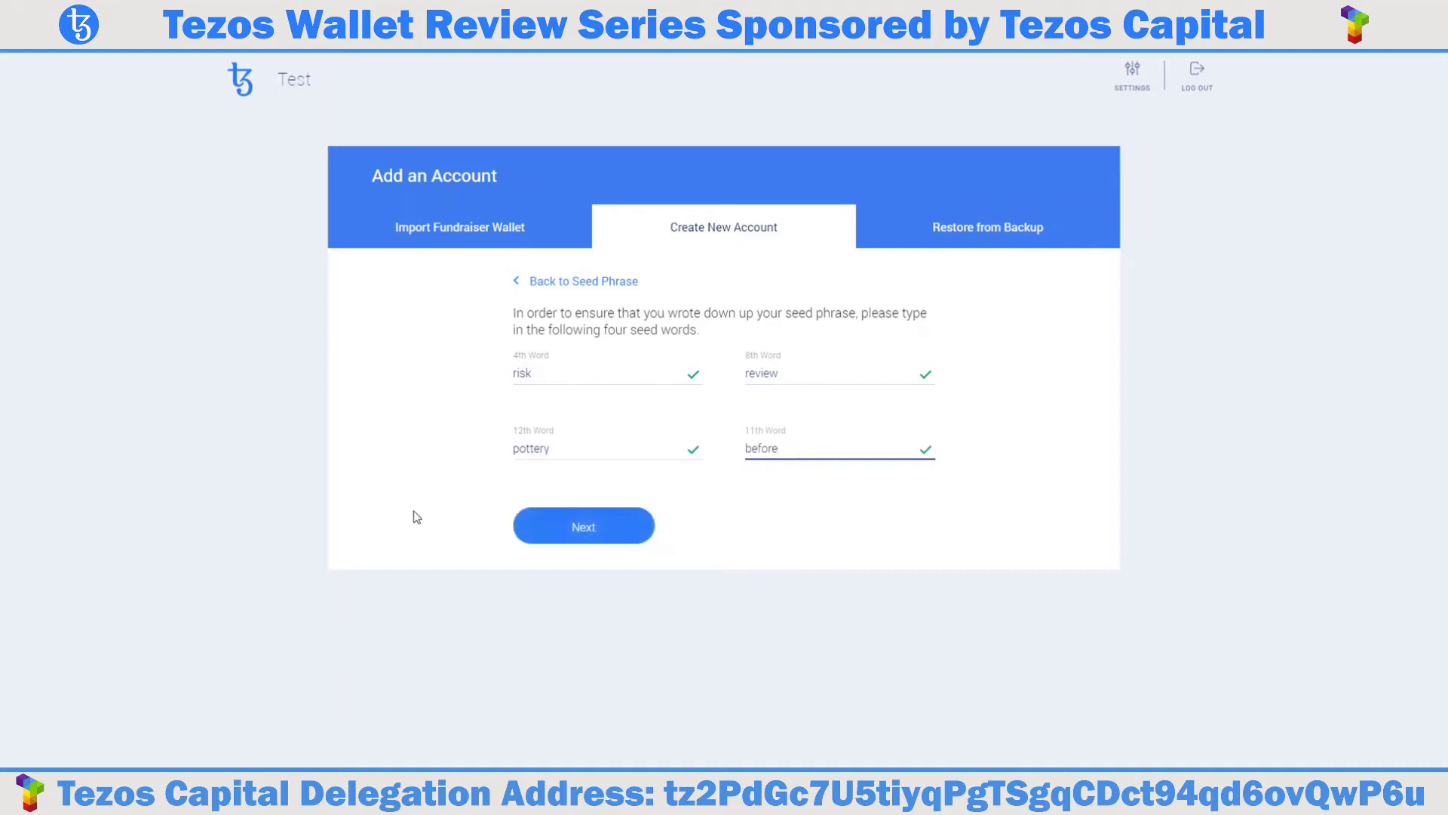
pyautogui.click(592, 537)
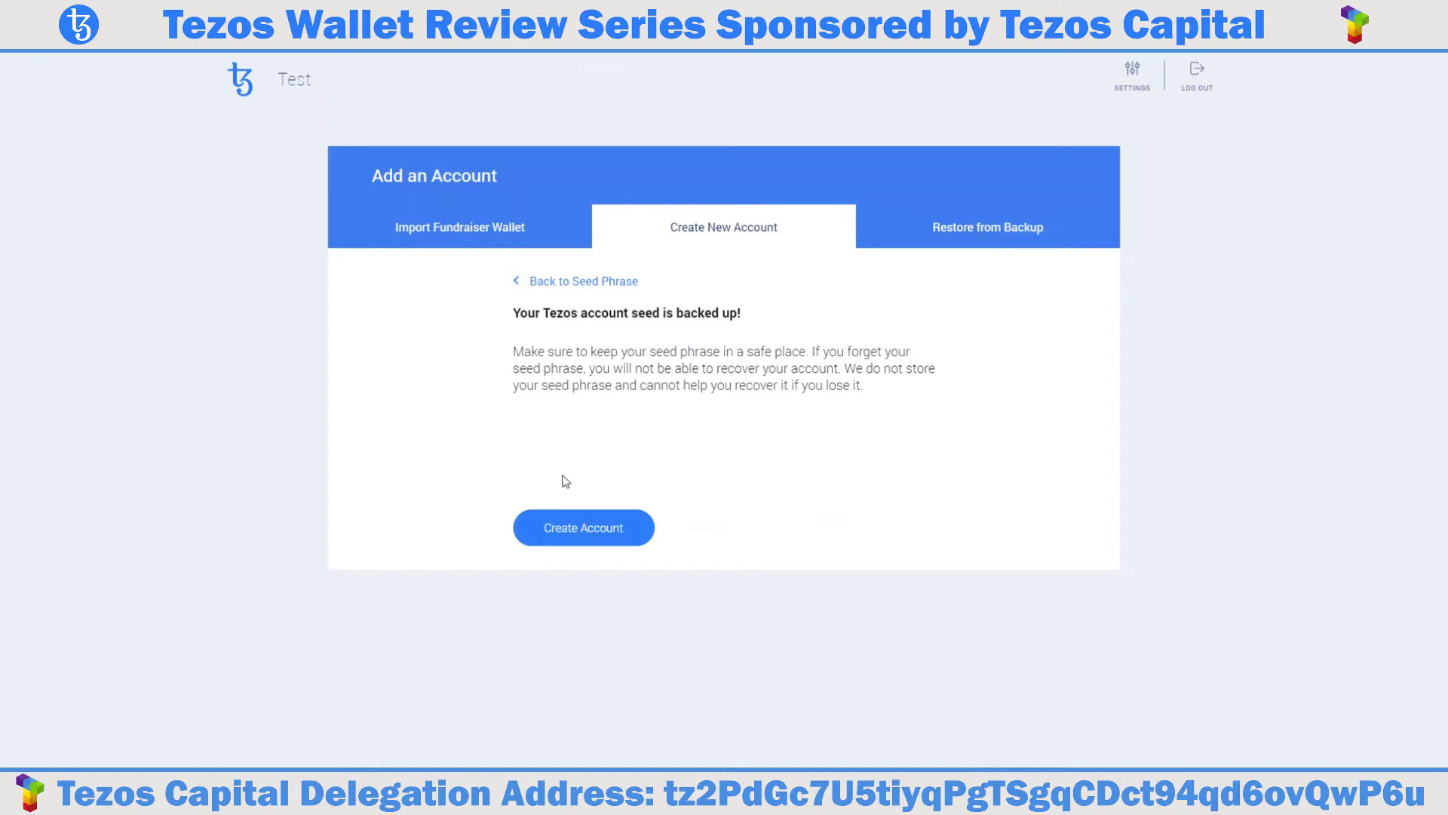
pyautogui.click(616, 531)
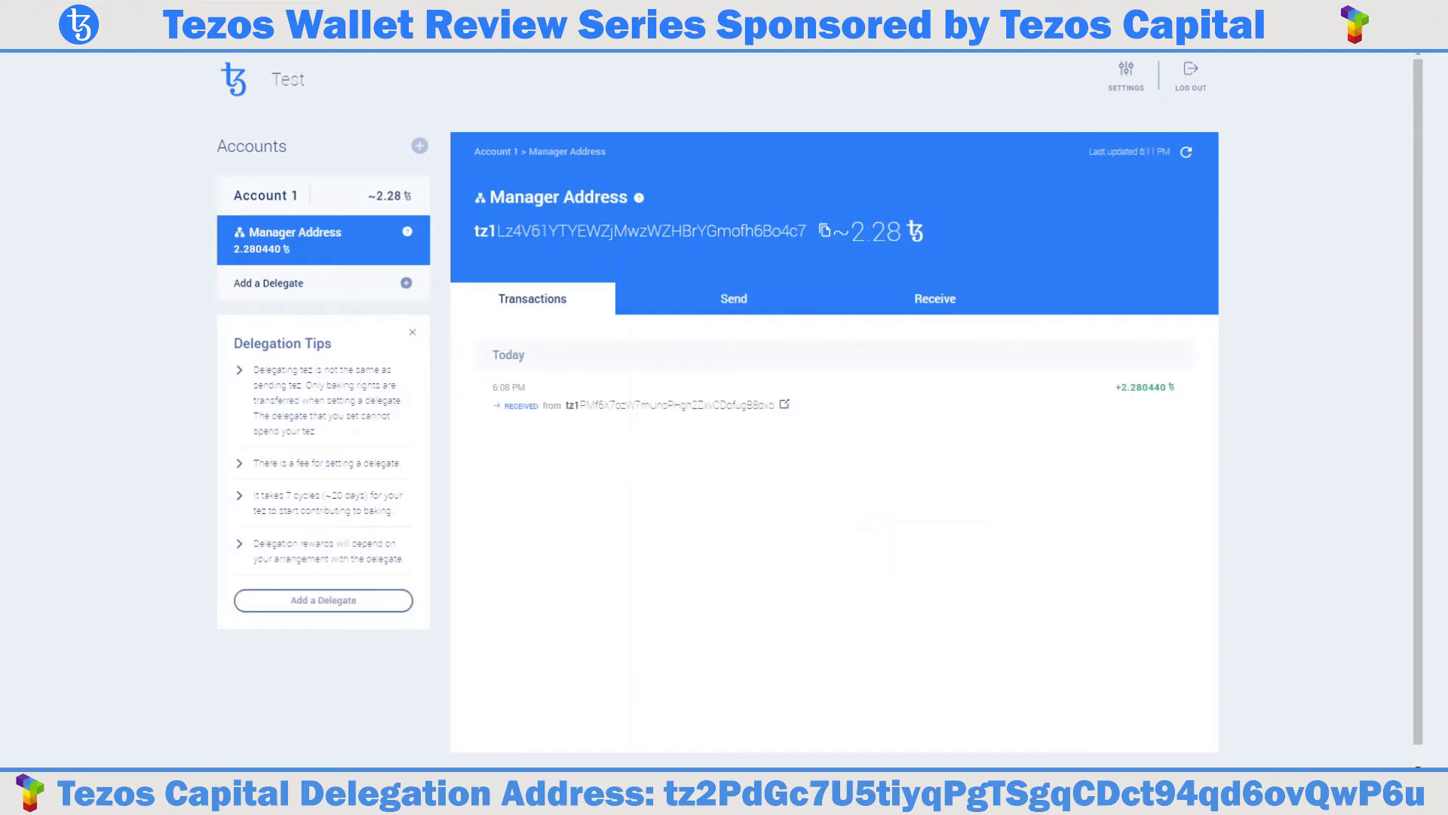
# Open the Send form on the Manager Address page.
pyautogui.click(734, 302)
# Paste the recipient tz1 address, send 0.25 XTZ at Low Fee, and open the confirmation.
pyautogui.click(717, 393)
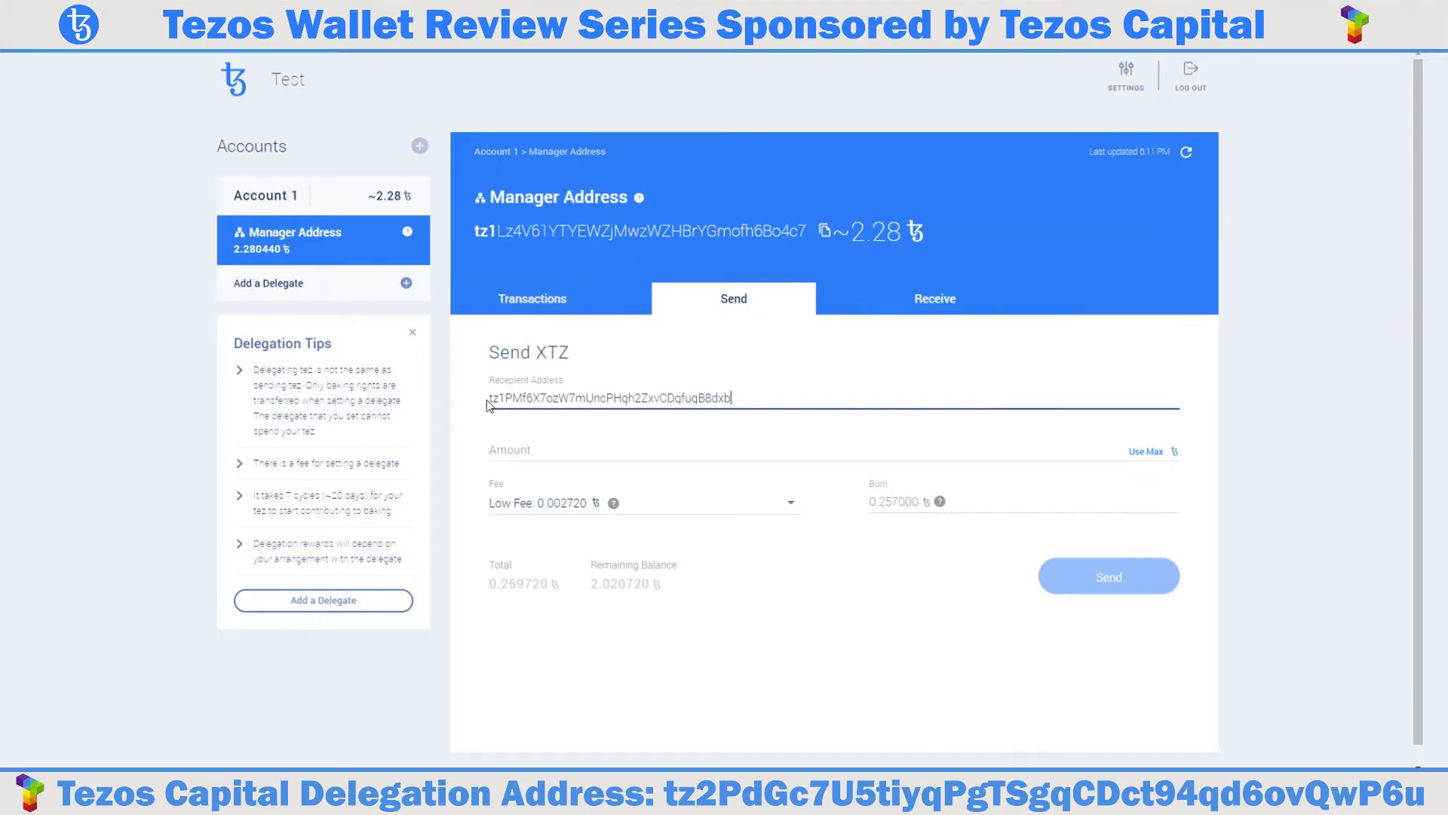
pyautogui.moveTo(505, 399); pyautogui.dragTo(484, 405)
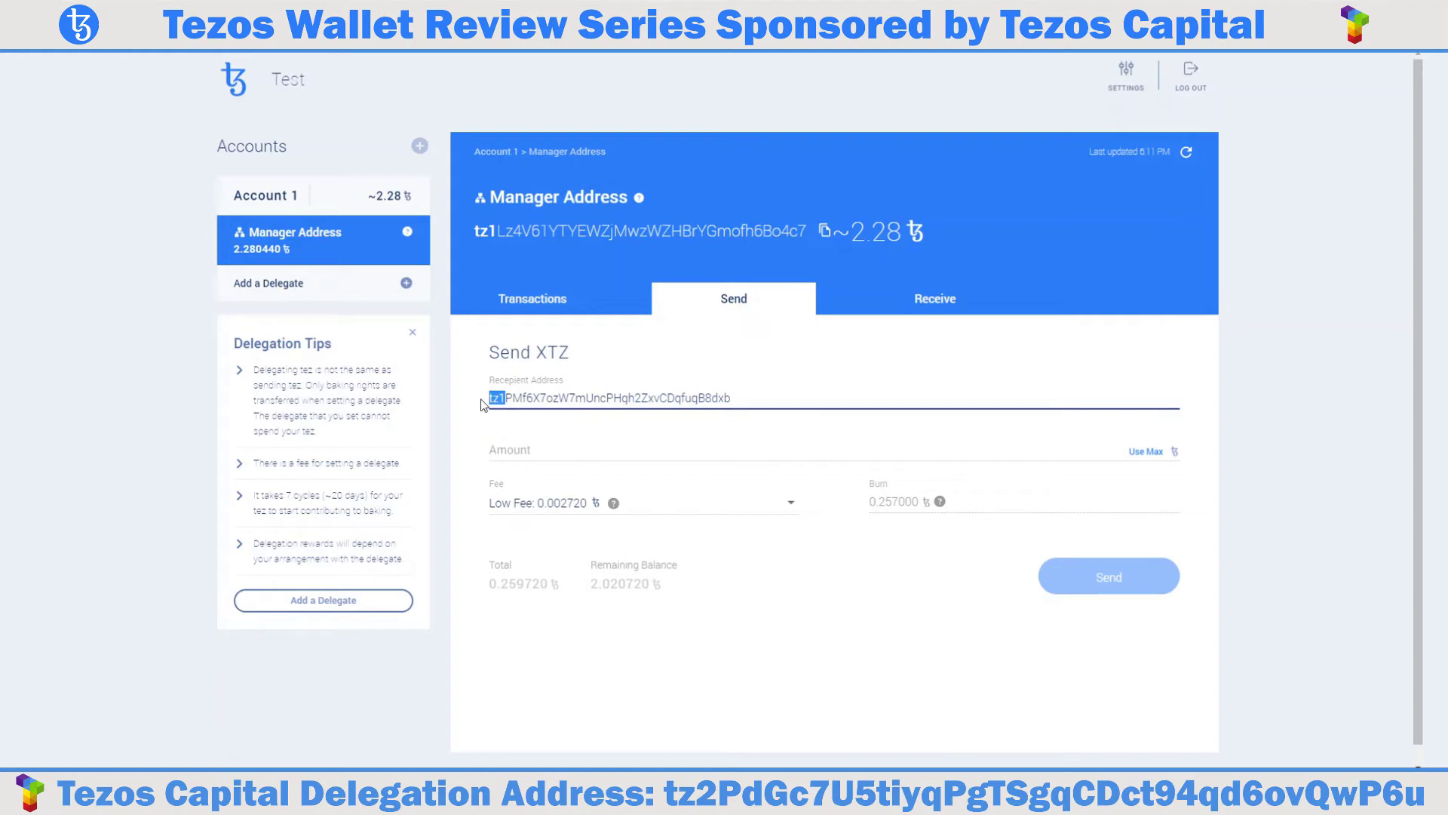
pyautogui.click(541, 442)
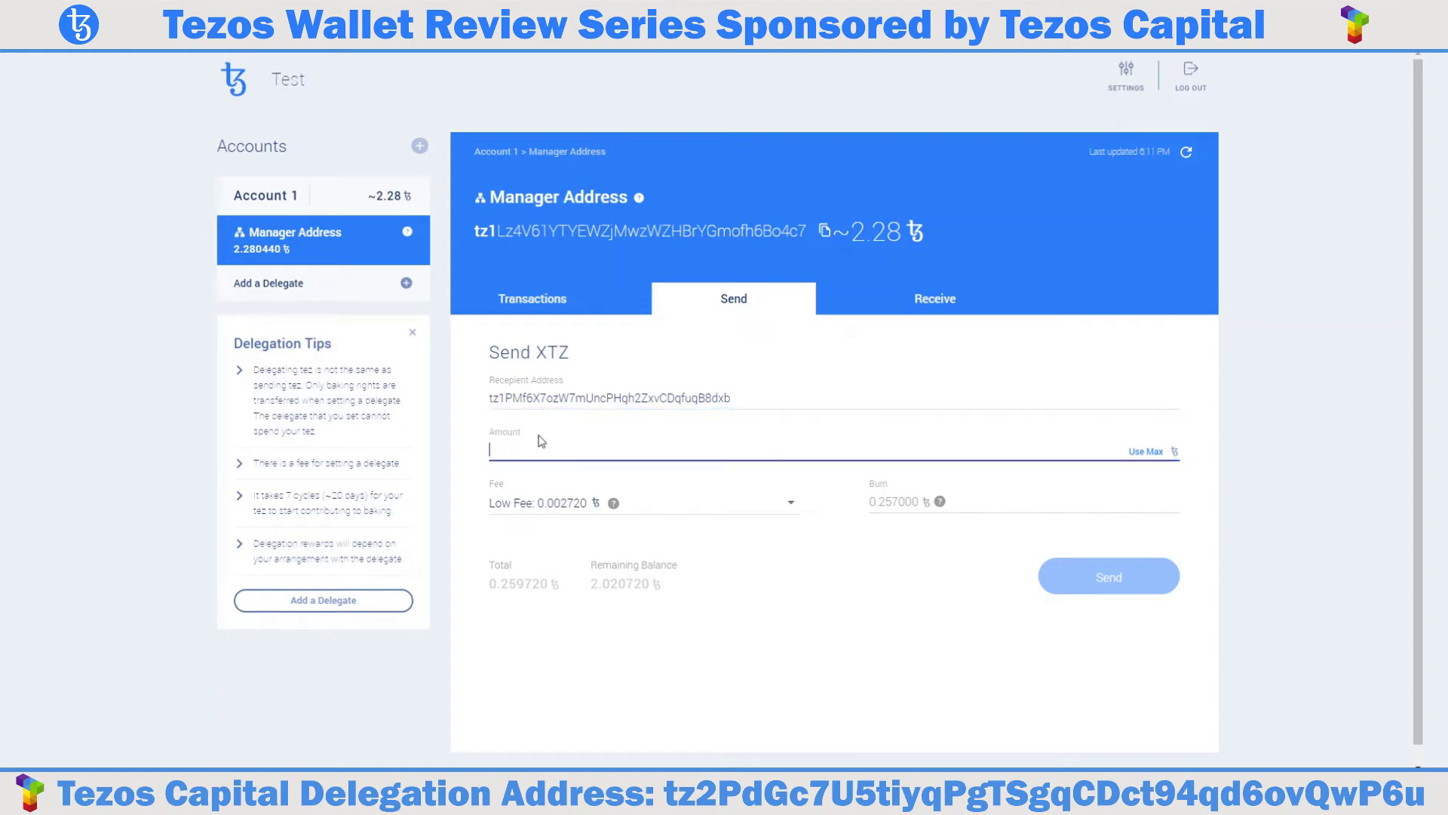
pyautogui.write('0.25')
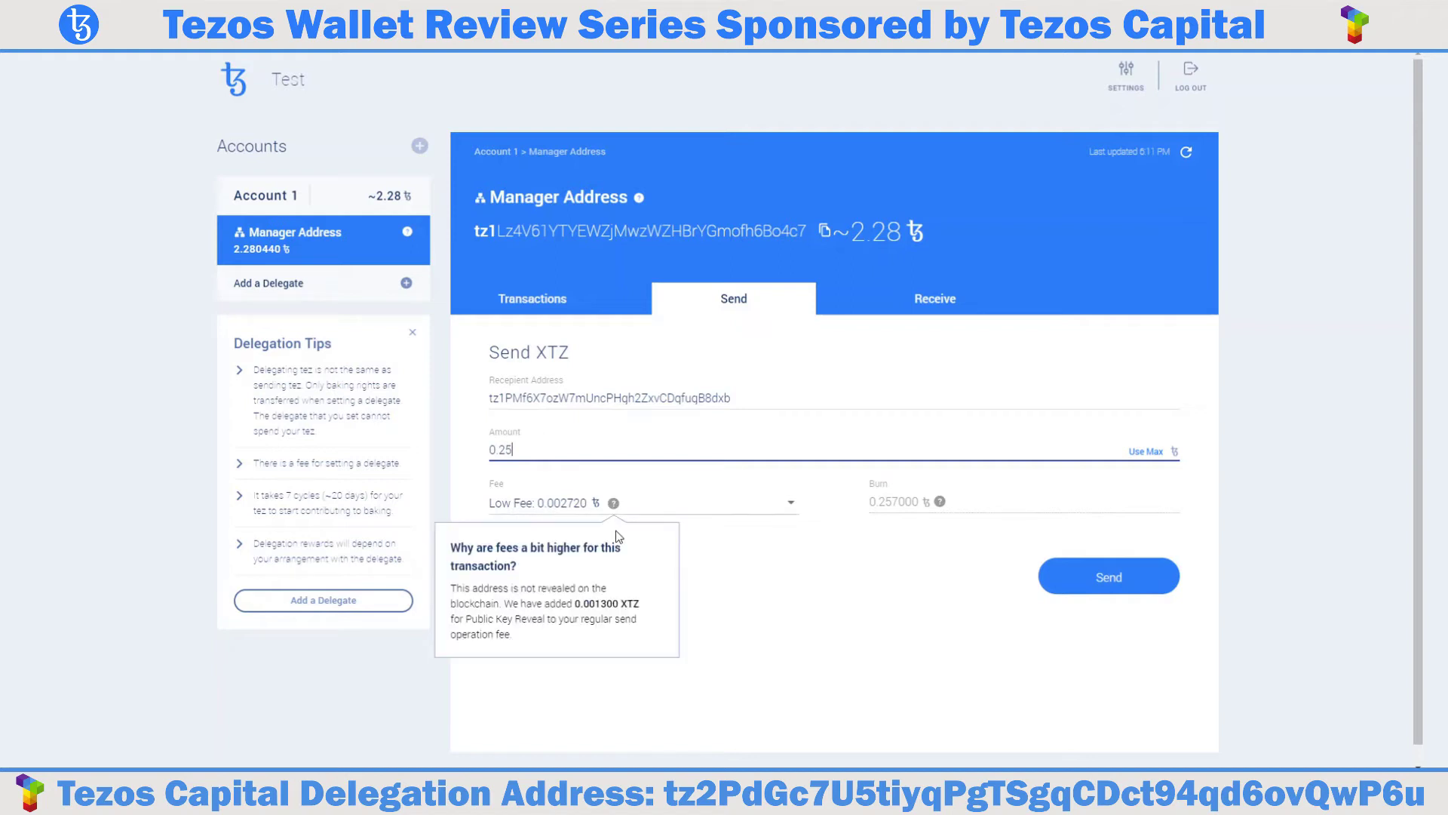
pyautogui.click(573, 504)
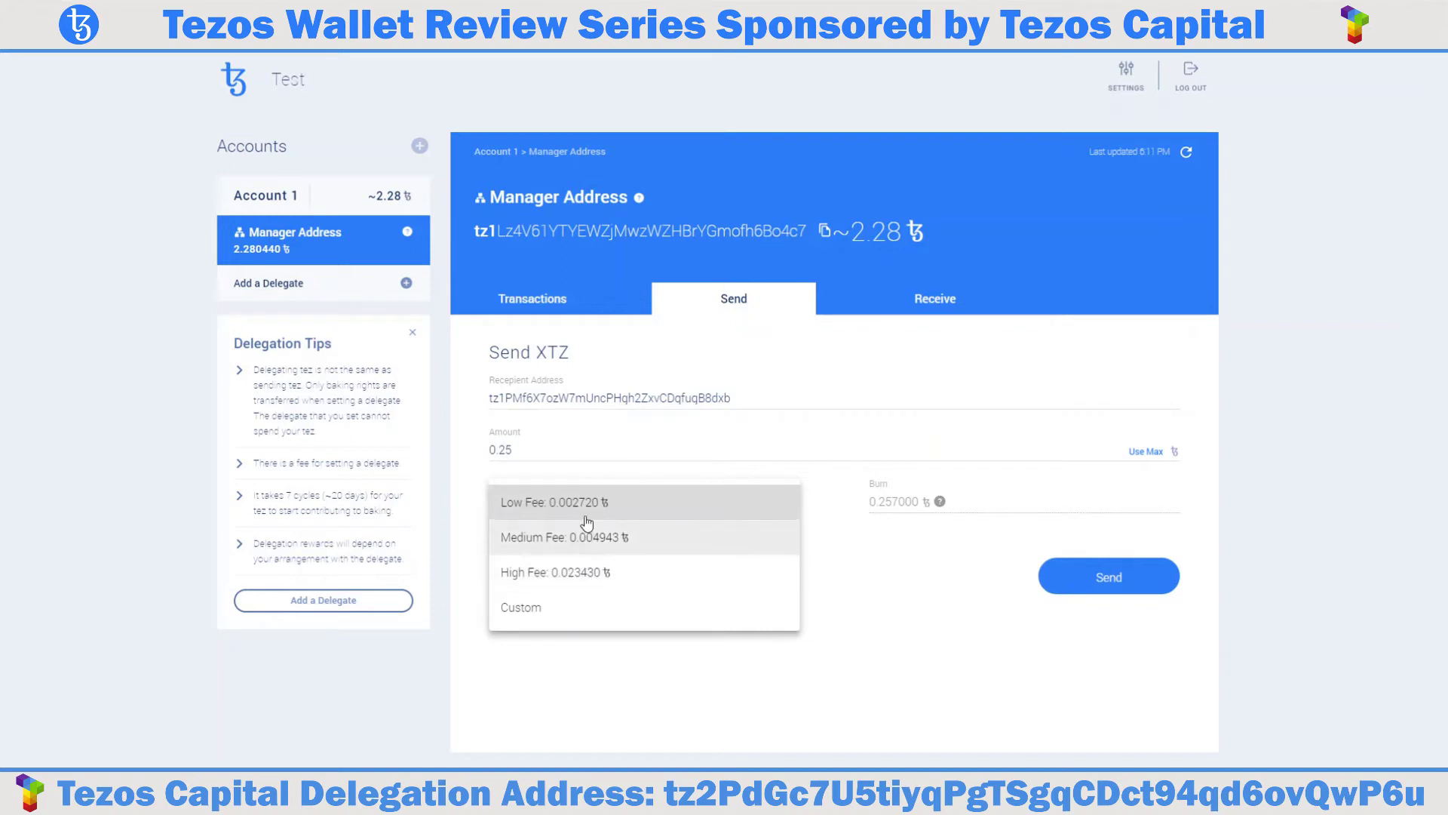
pyautogui.click(587, 503)
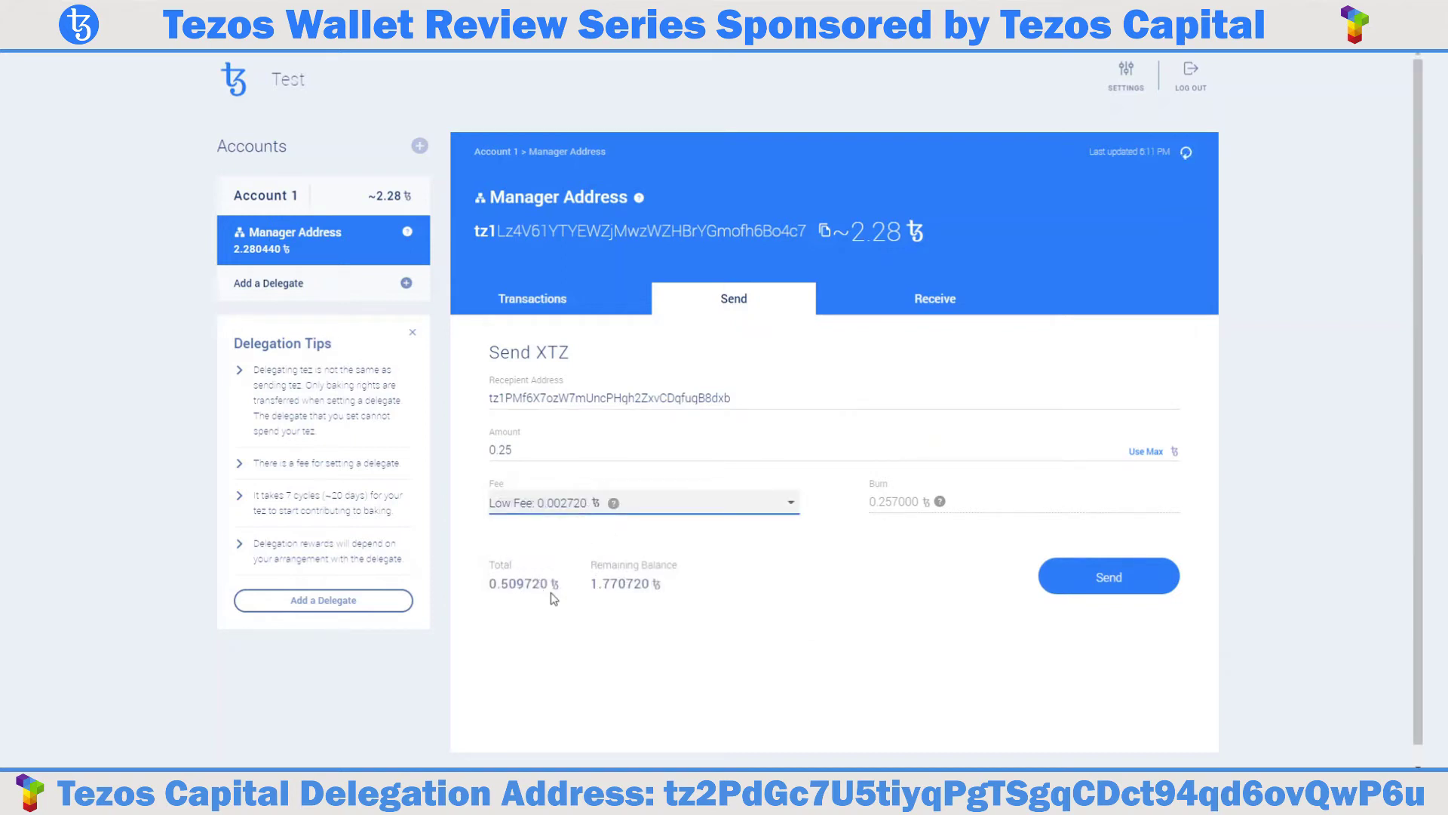
pyautogui.moveTo(939, 505)
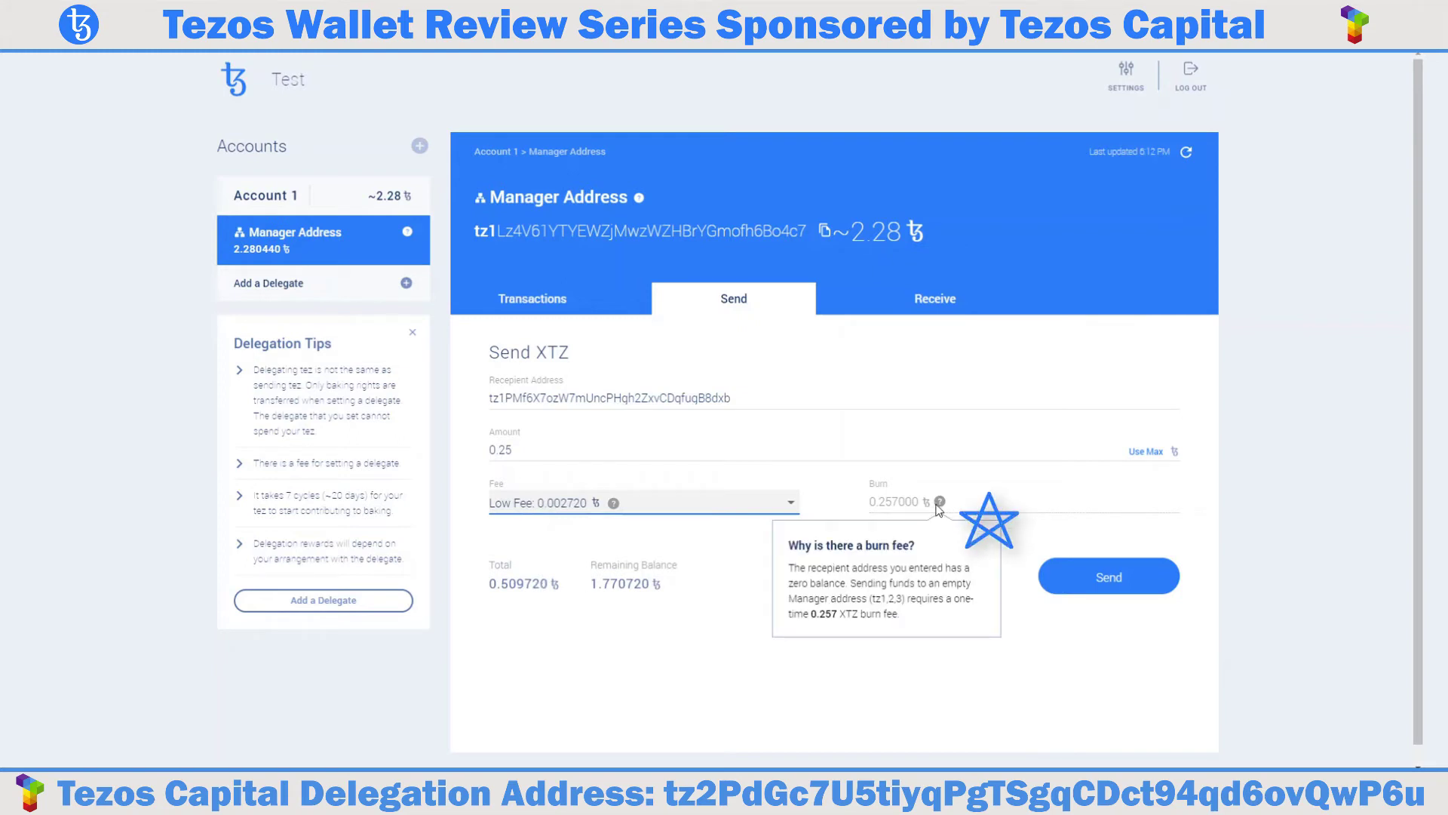
pyautogui.click(1098, 578)
pyautogui.click(680, 583)
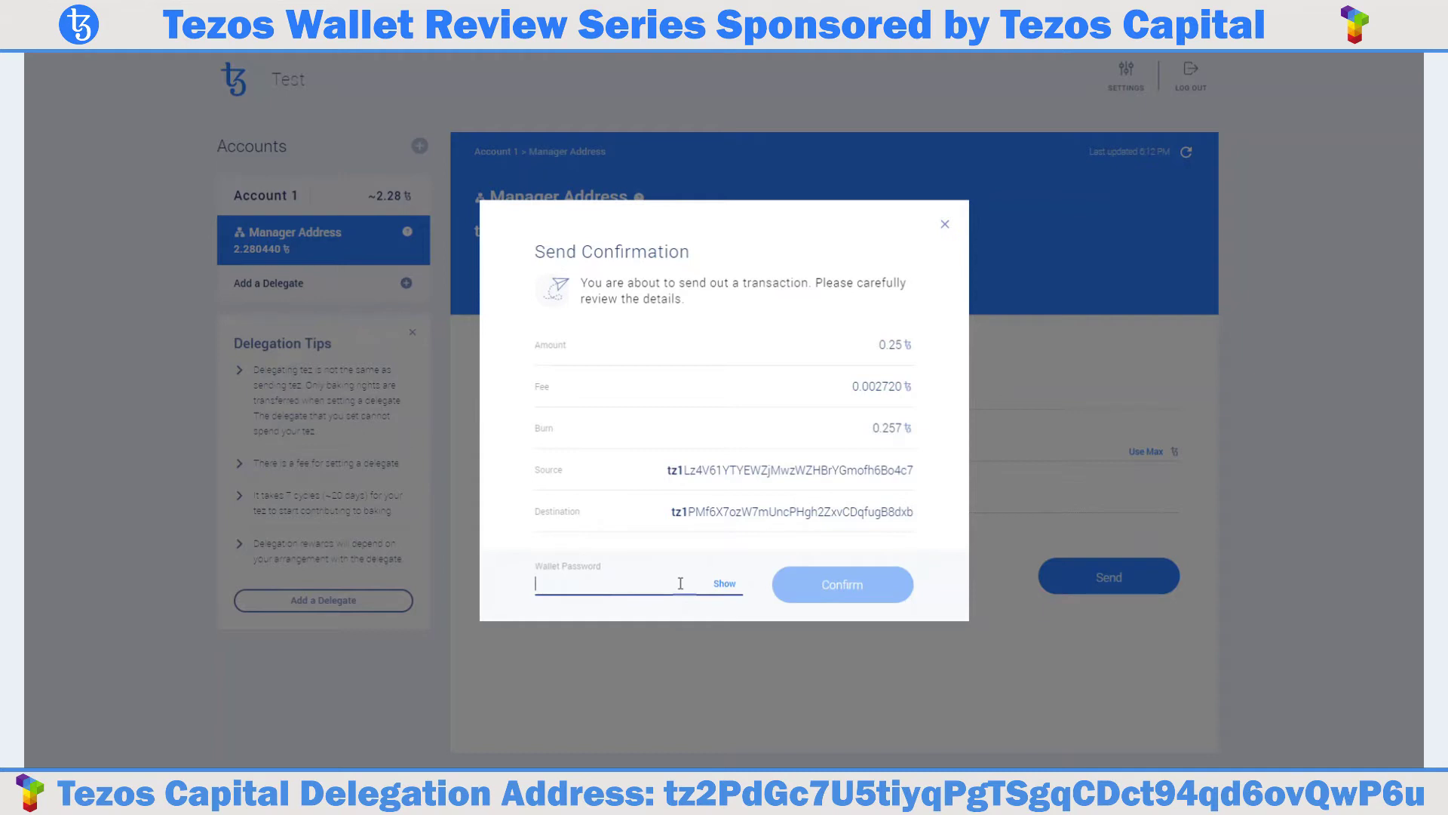
# Enter the wallet password and confirm the 0.25 XTZ transfer.
pyautogui.write('••••••••••••••')
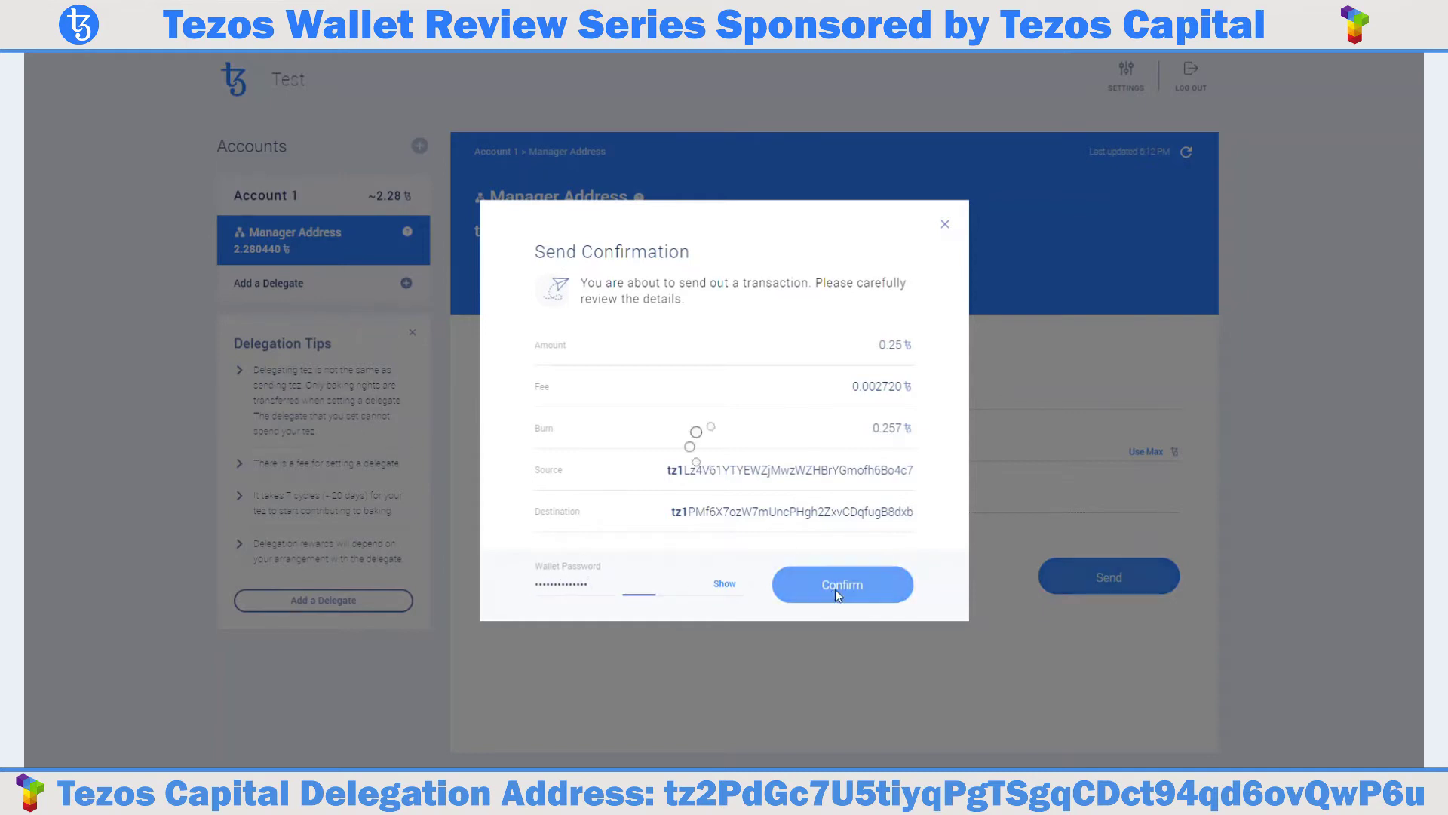
pyautogui.click(835, 590)
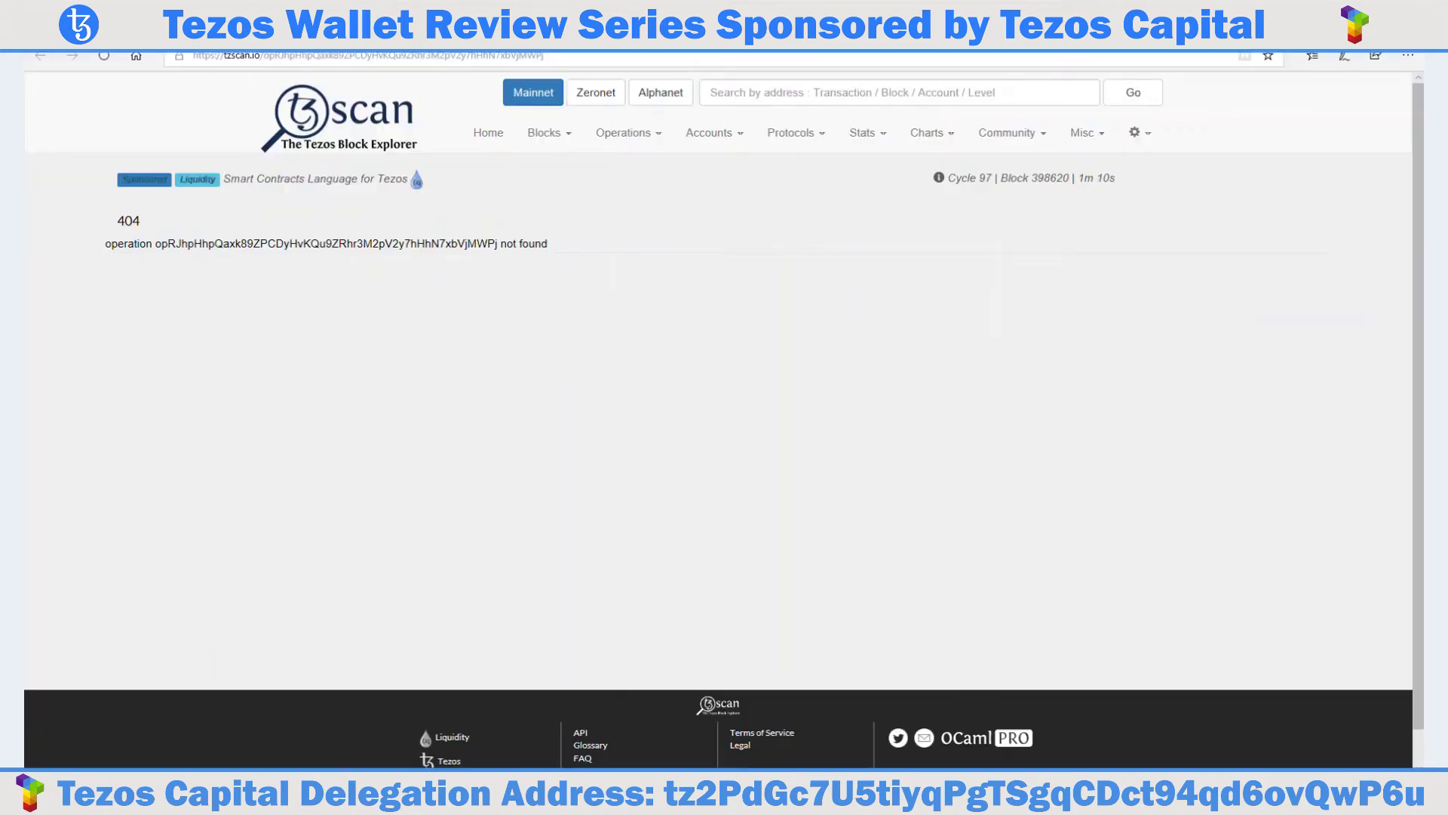
# Reload the tzscan operation page to check whether the transfer is recorded.
pyautogui.click(104, 56)
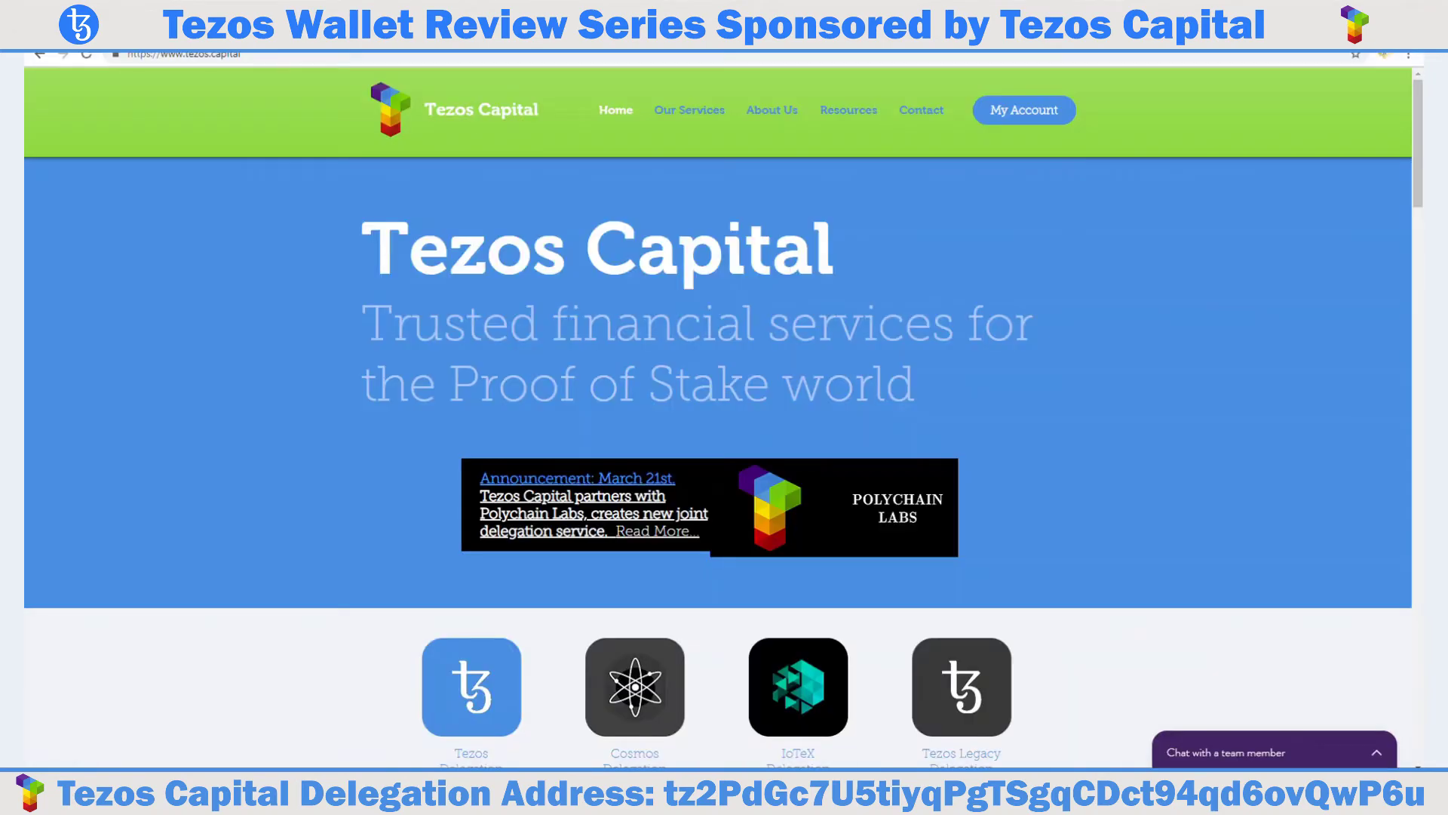
# Scroll to Our Services on Tezos Capital and select the tz2 delegation address.
pyautogui.scroll(-1, 514, 335)
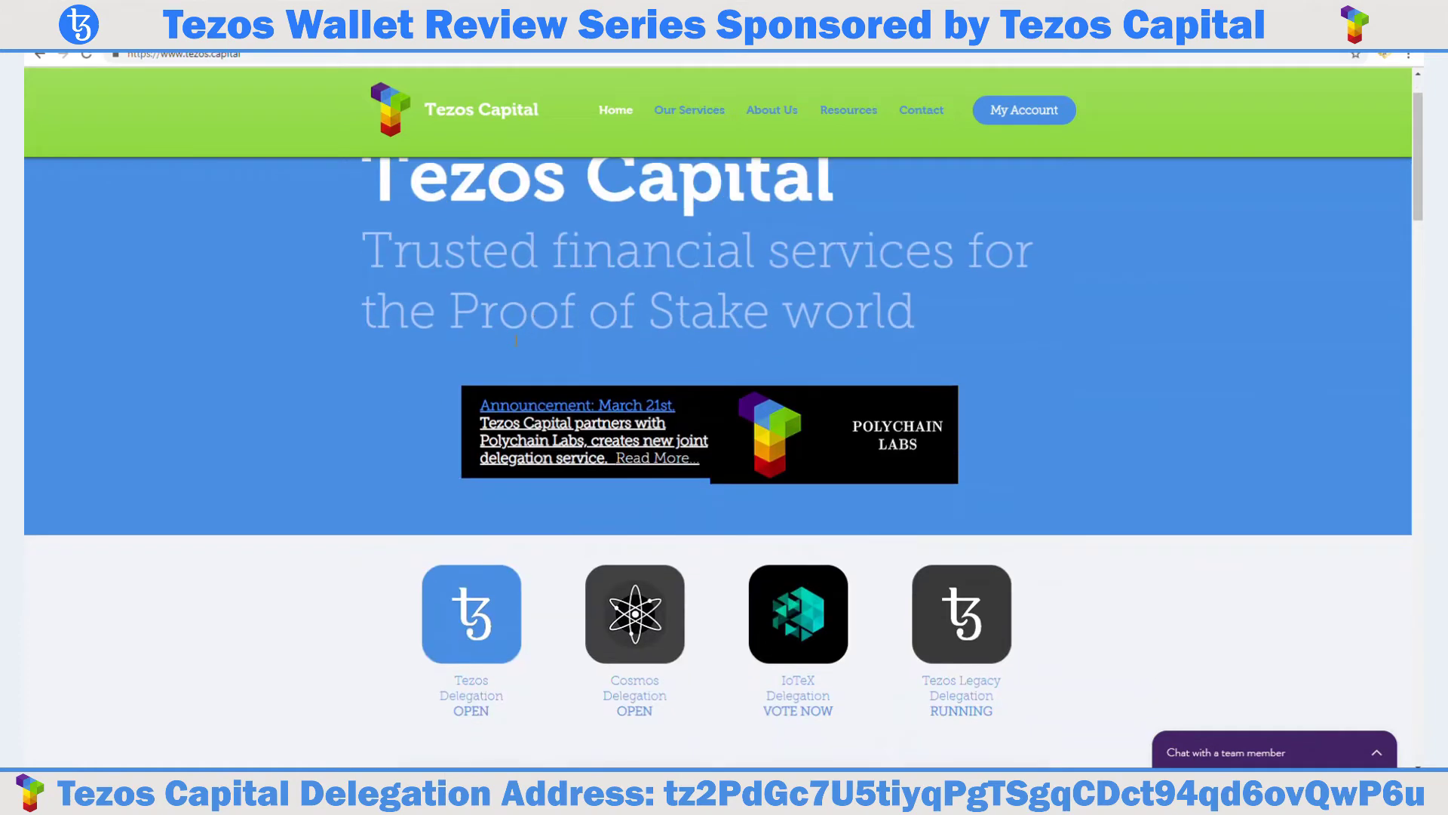
pyautogui.scroll(-2, 516, 341)
pyautogui.scroll(-9, 514, 341)
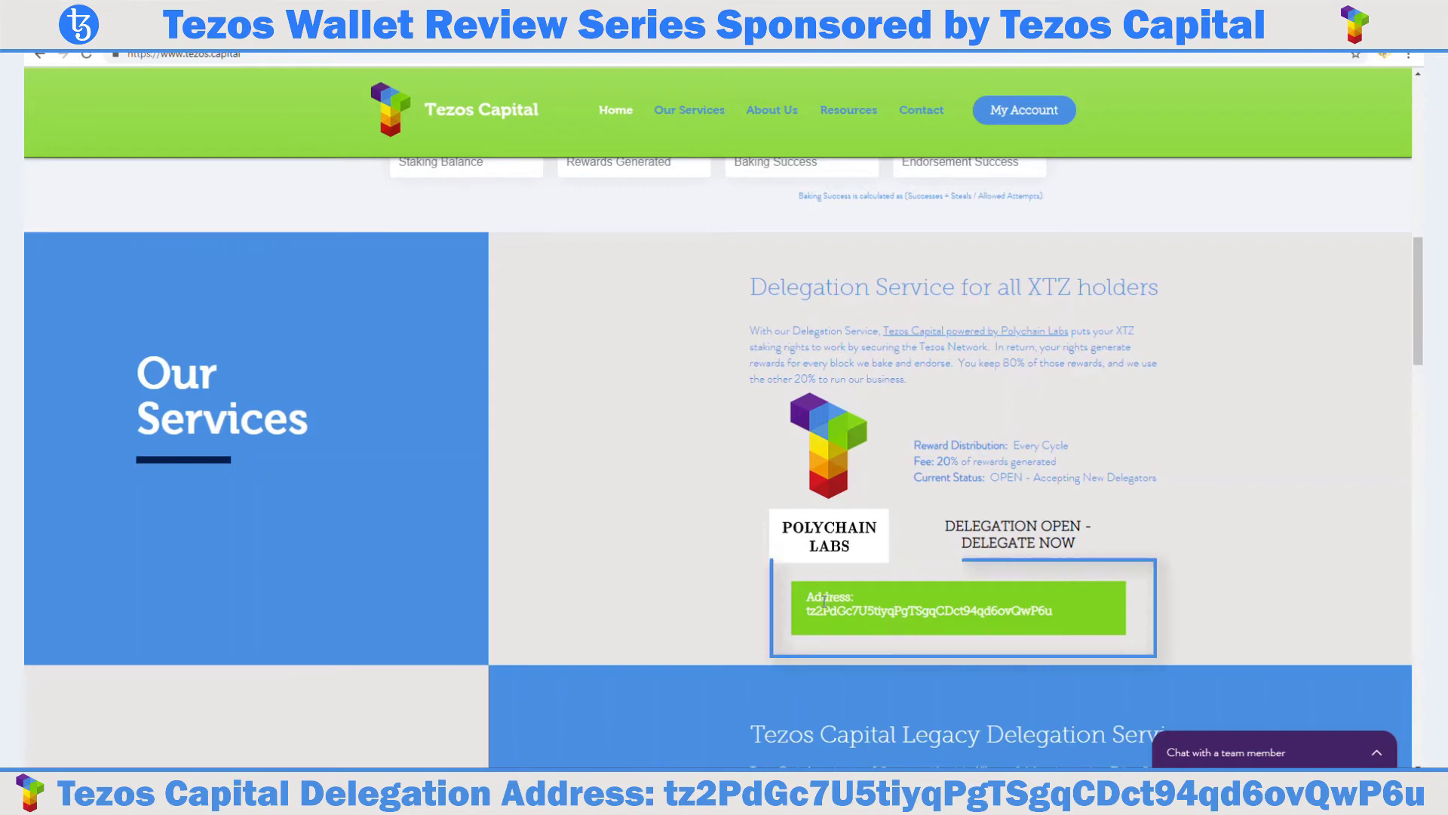
pyautogui.moveTo(806, 610); pyautogui.dragTo(1054, 610)
pyautogui.hotkey('ctrl', 'c')
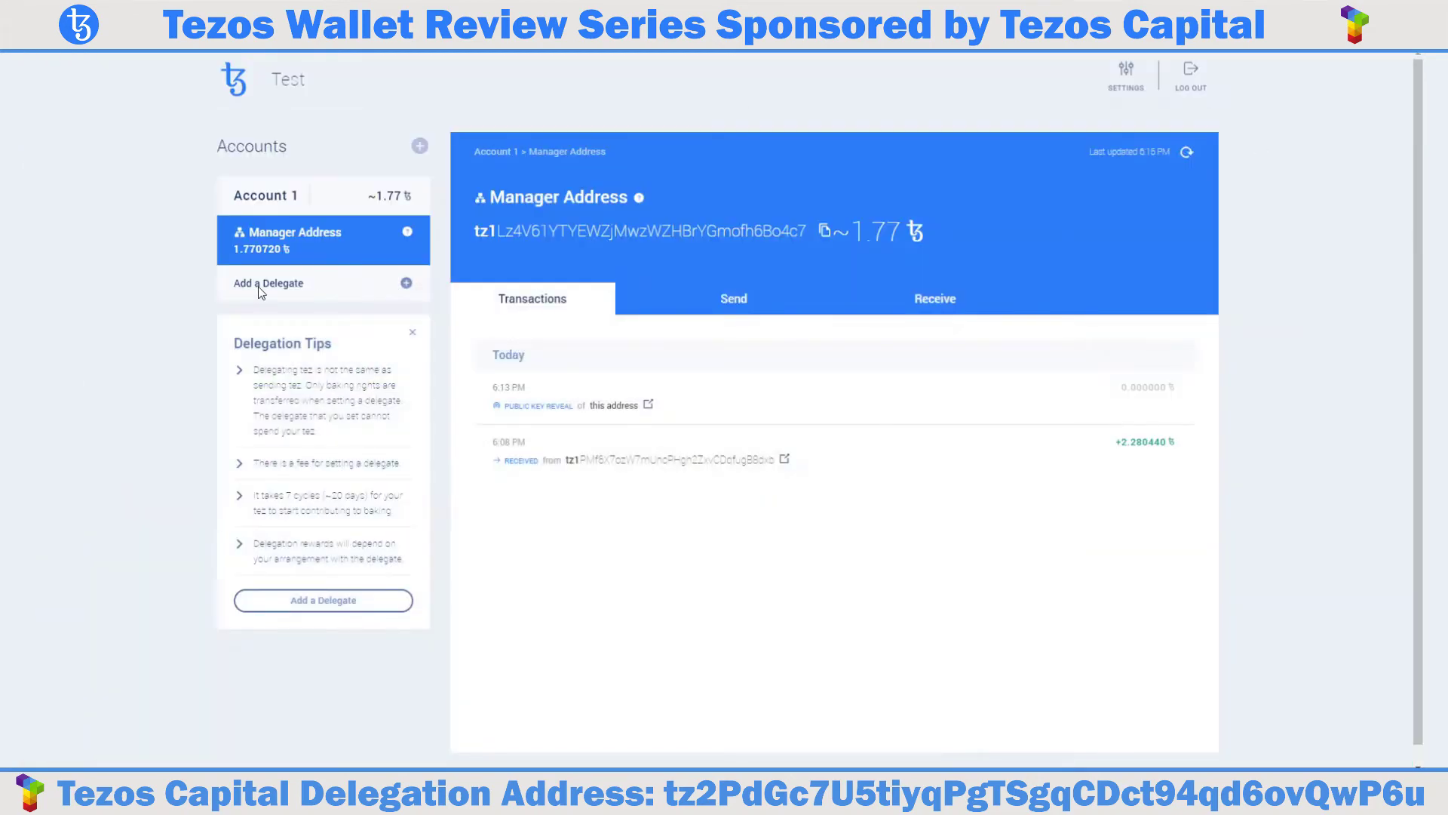
# Start a new delegation to the pasted Tezos Capital address with an amount of 1 XTZ.
pyautogui.click(406, 284)
pyautogui.click(559, 312)
pyautogui.hotkey('ctrl', 'v')
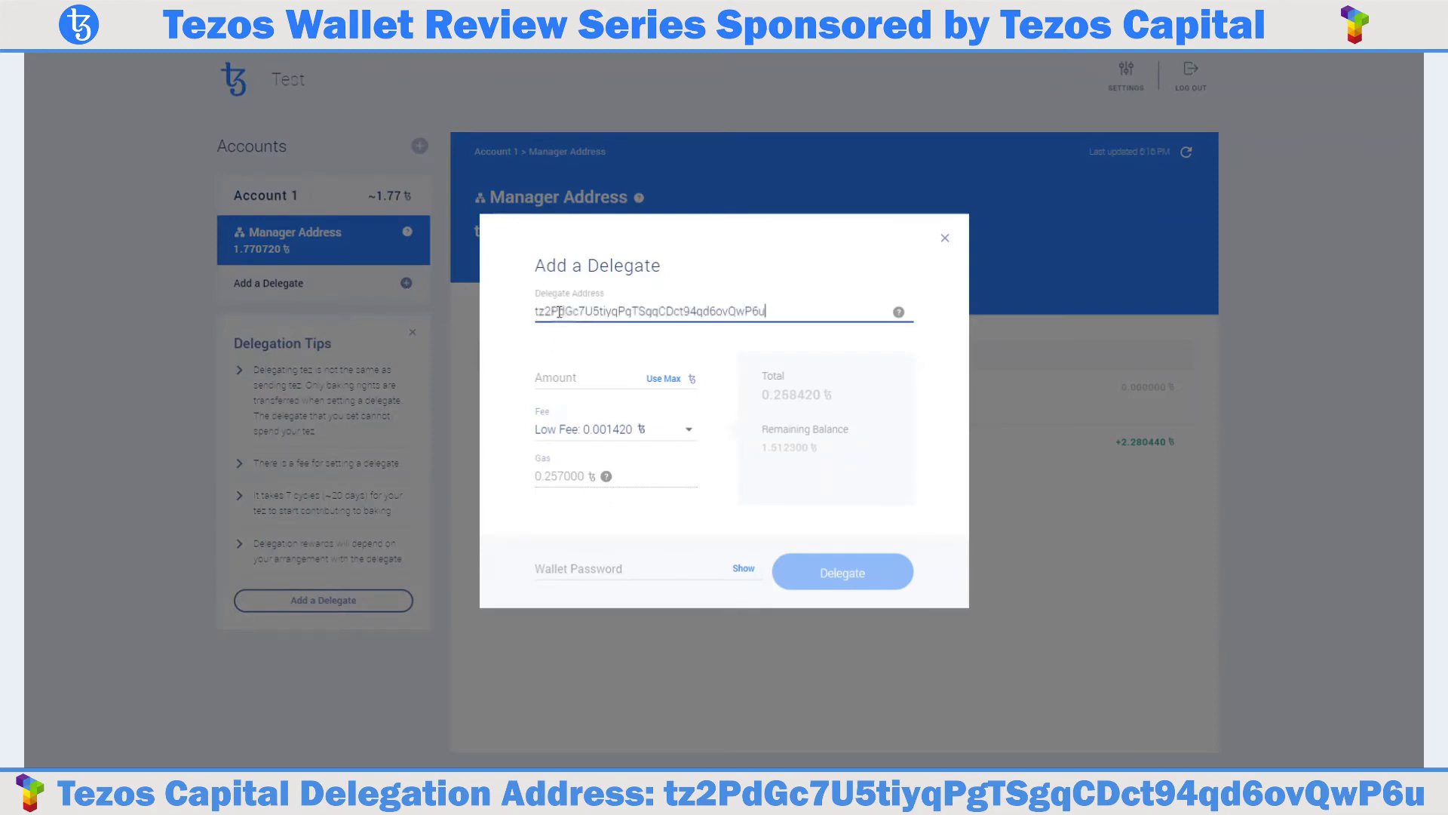
pyautogui.click(572, 379)
pyautogui.click(572, 379)
pyautogui.write('1')
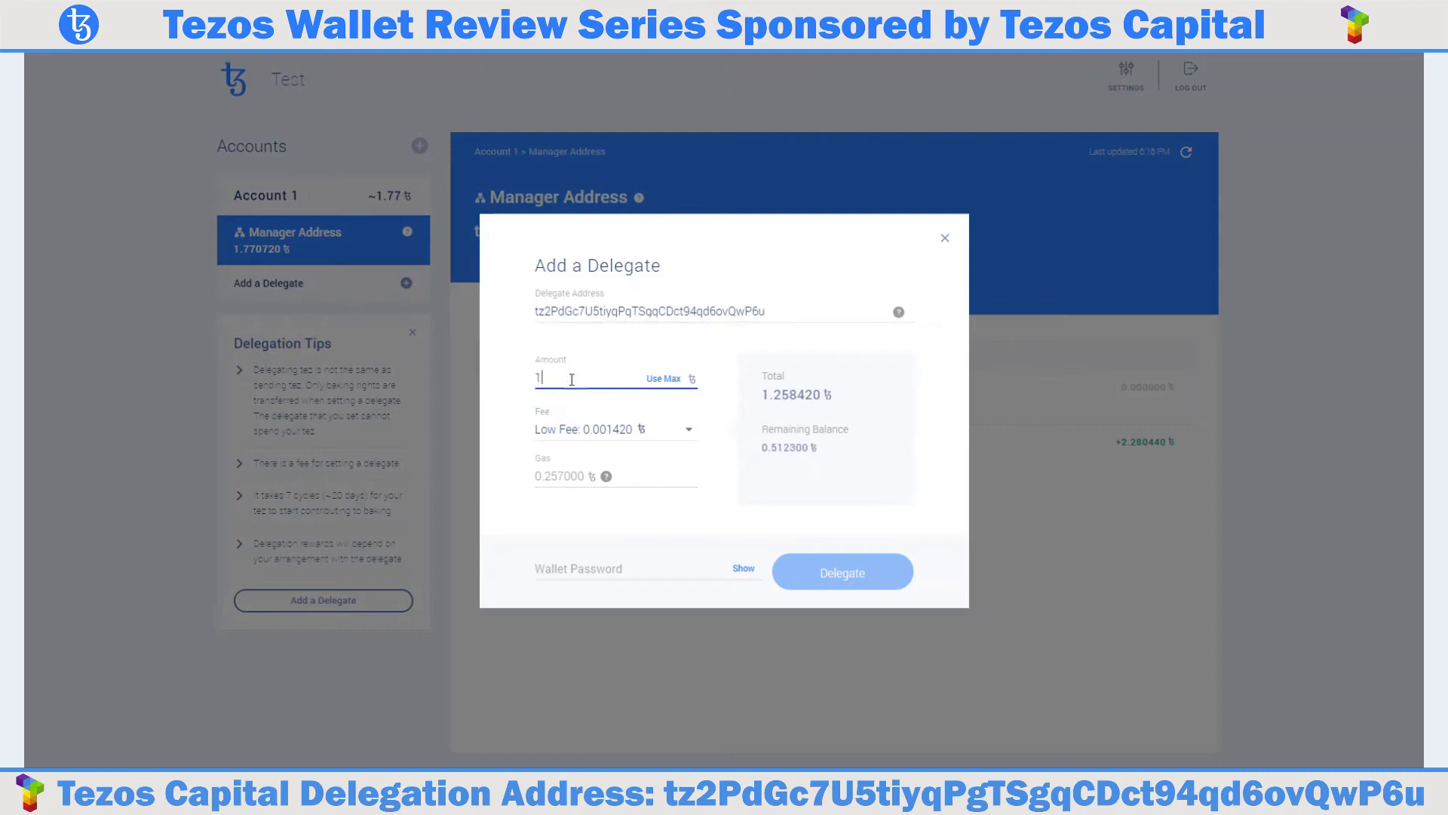
# Choose the low fee of 0.001420, enter the wallet password, and submit the delegation.
pyautogui.click(611, 430)
pyautogui.click(612, 430)
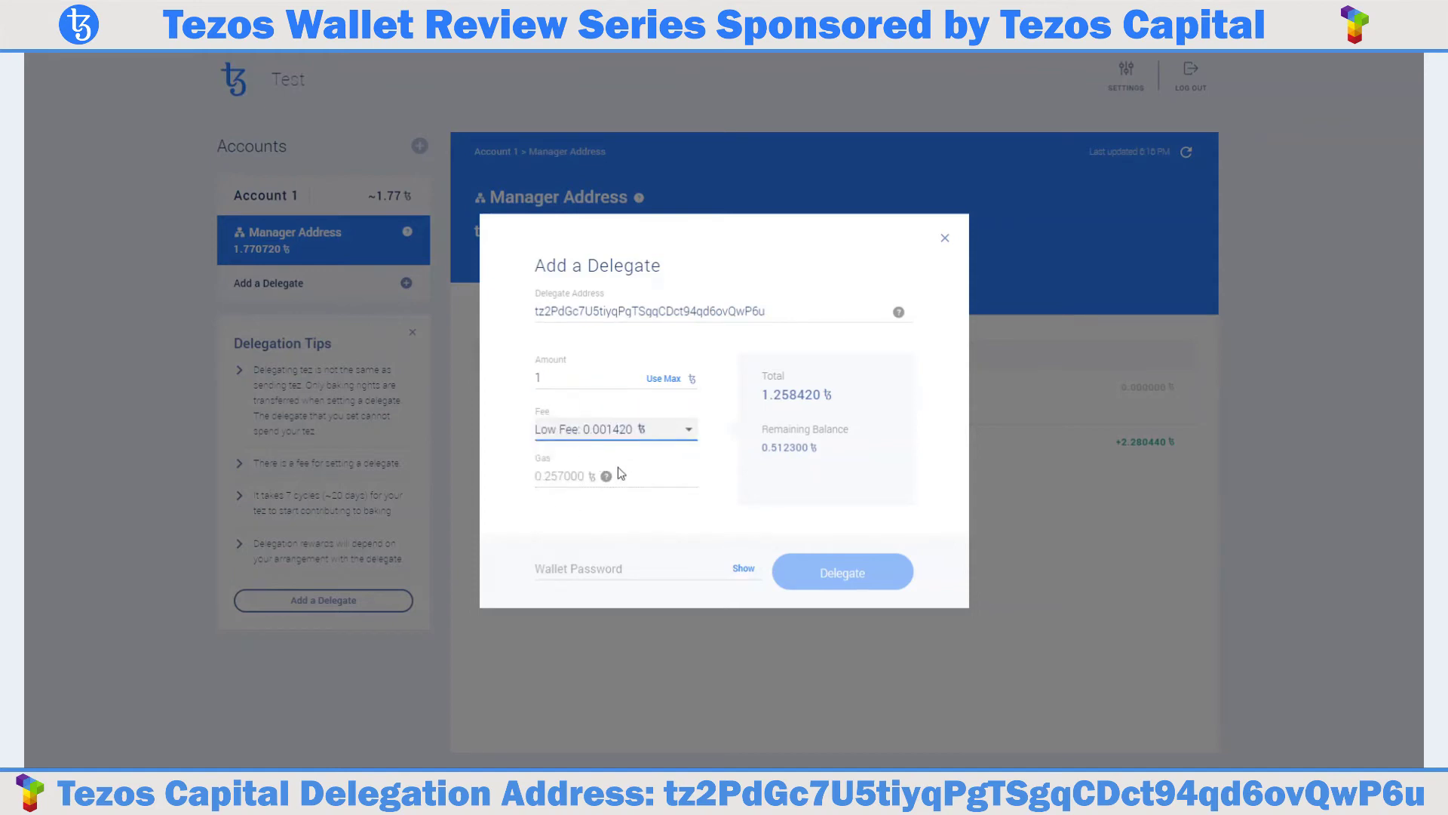
pyautogui.moveTo(608, 477)
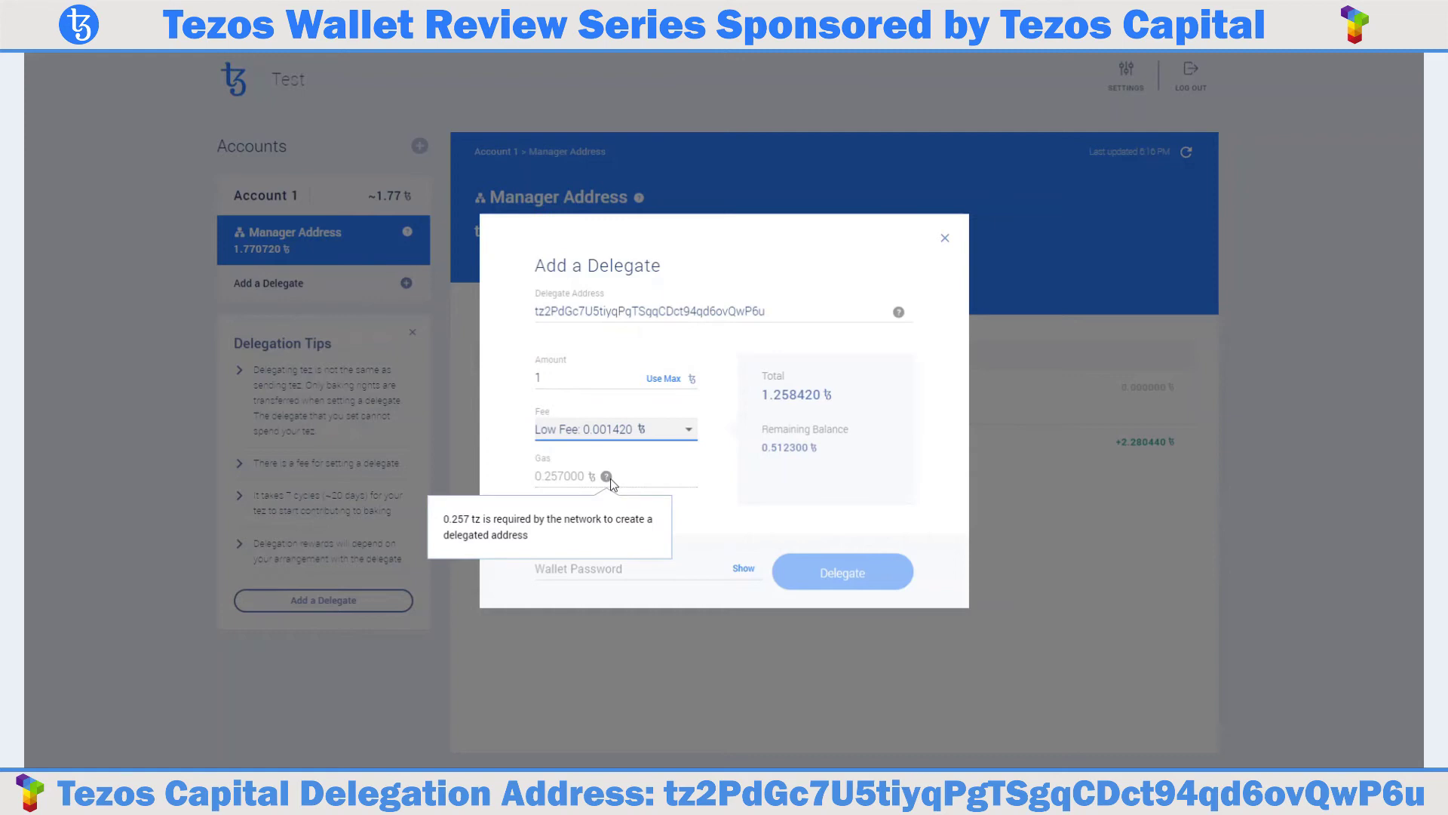
pyautogui.click(608, 574)
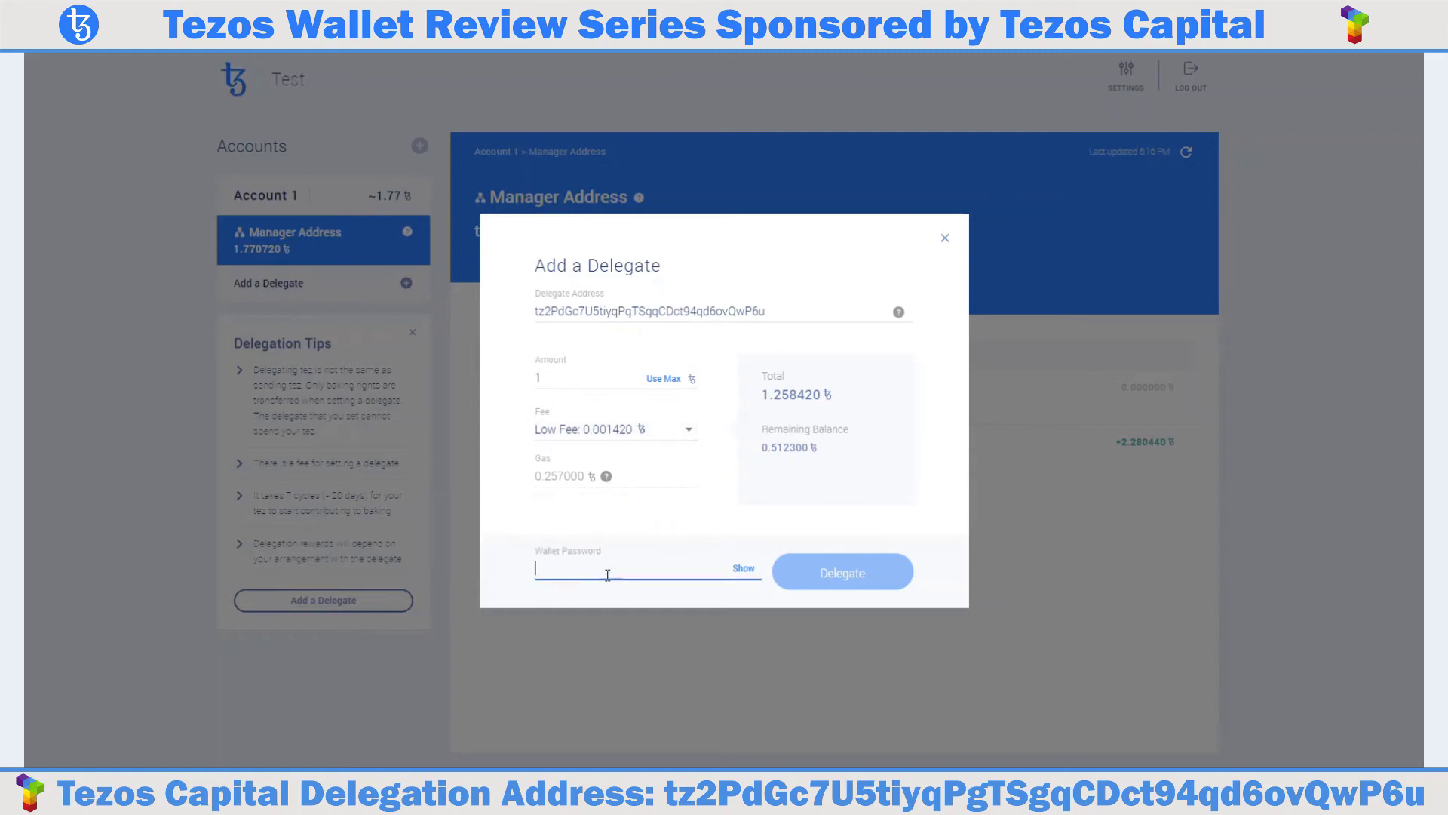
pyautogui.write('**********')
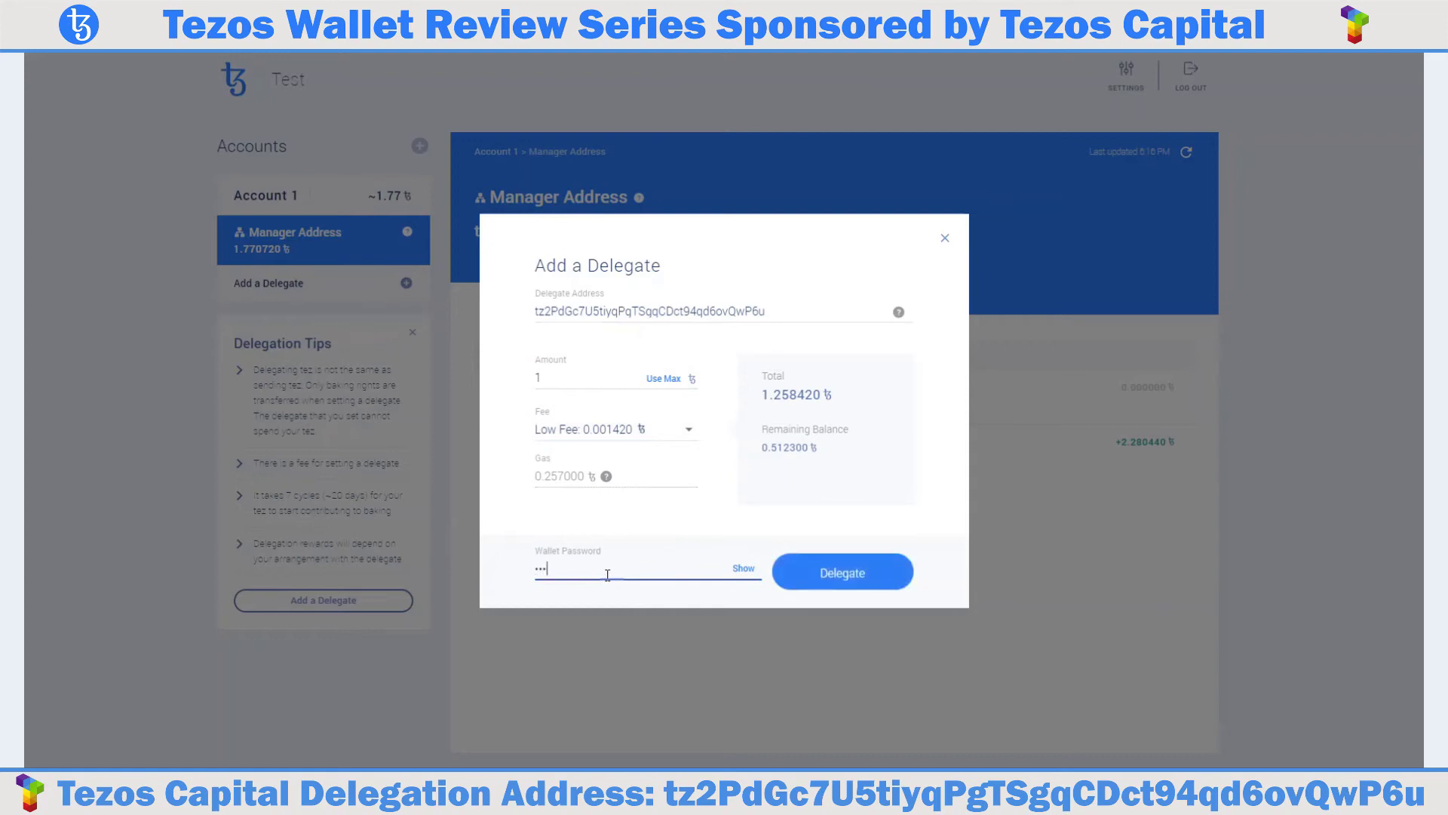
pyautogui.write('***')
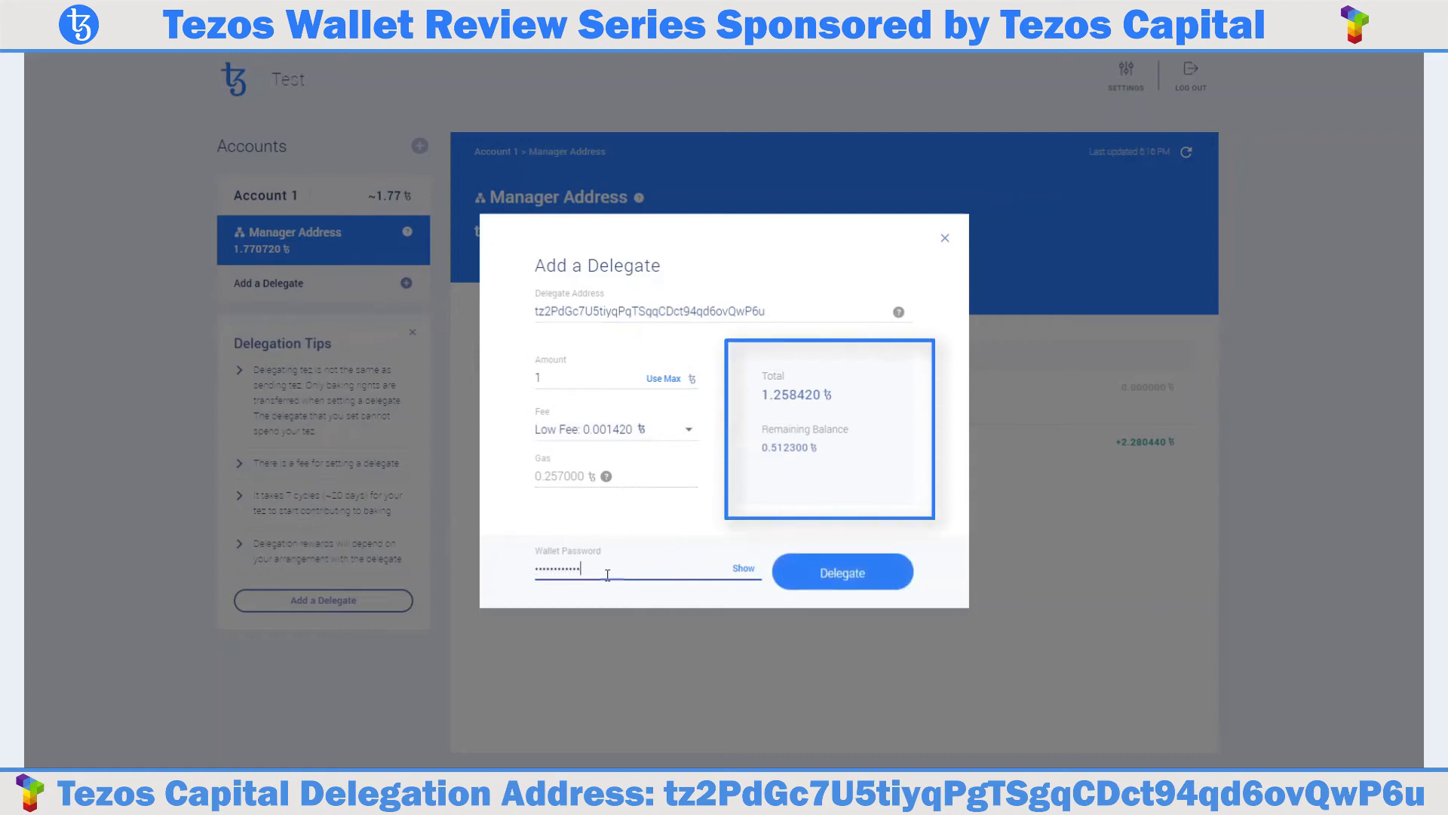
pyautogui.write('*')
pyautogui.click(842, 579)
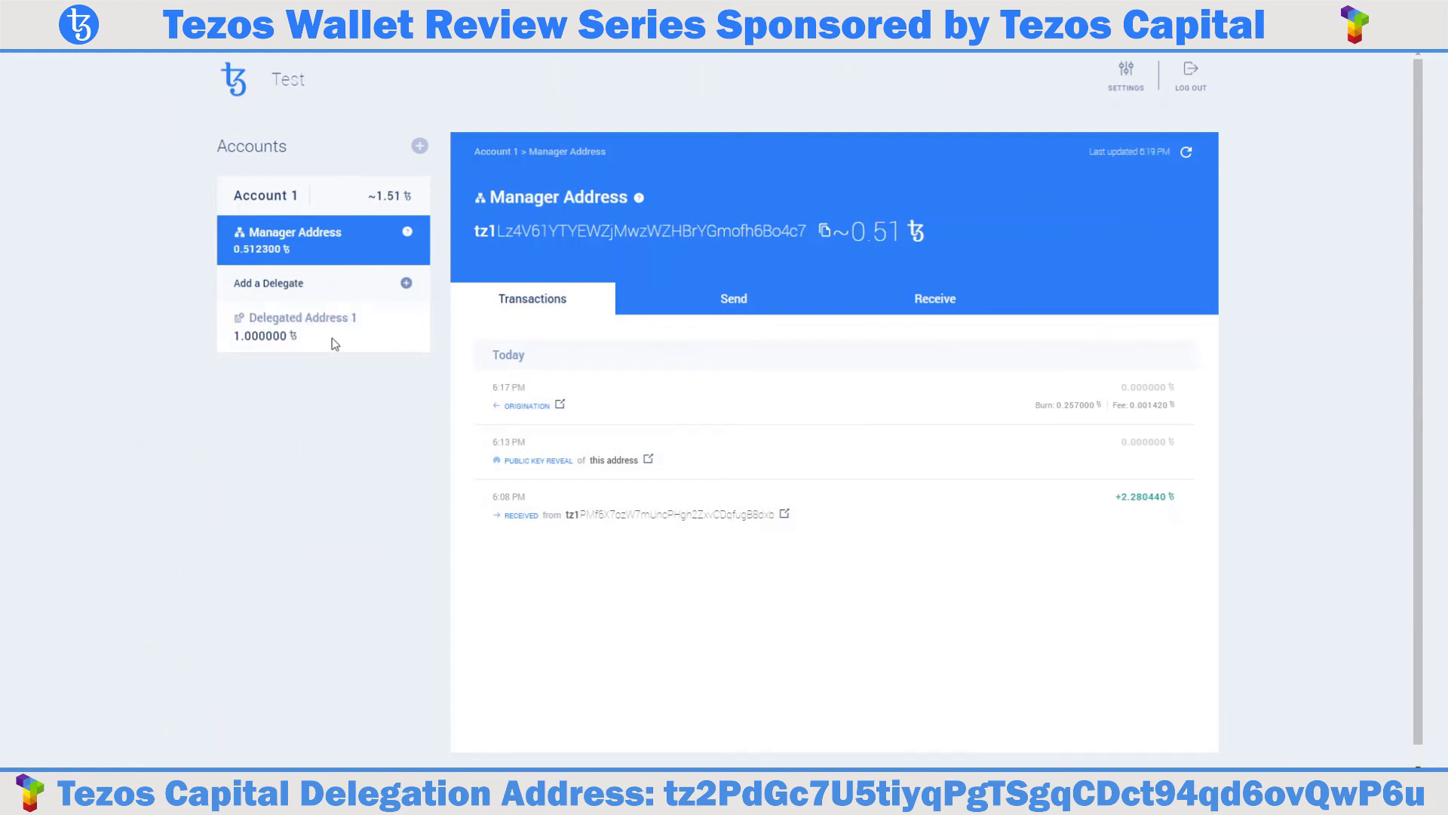
# Open Delegated Address 1 from the Accounts sidebar.
pyautogui.click(334, 341)
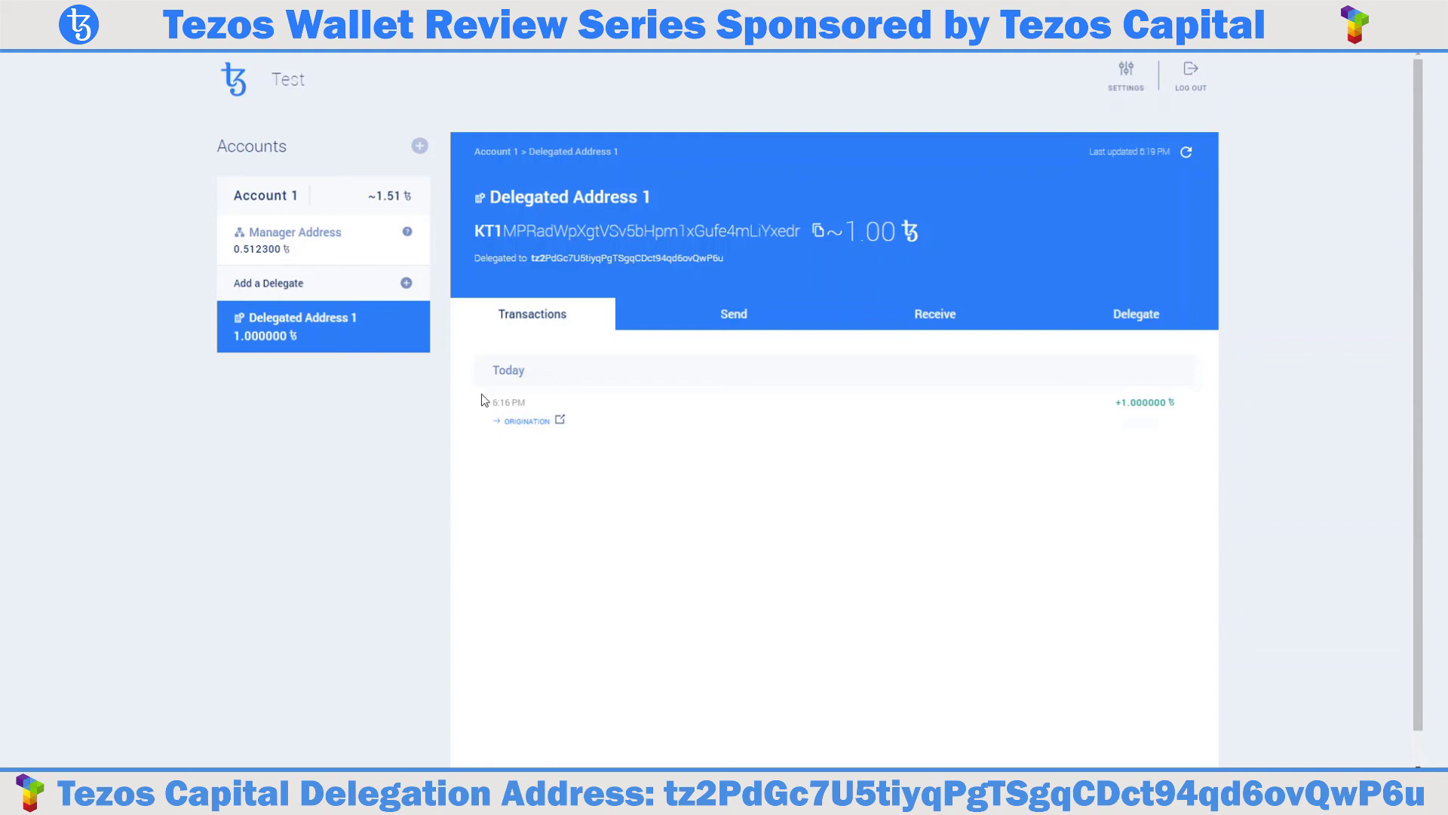
# Highlight the new KT1 address and its Tezos Capital delegate, then go back to Manager Address.
pyautogui.moveTo(473, 229); pyautogui.dragTo(801, 231)
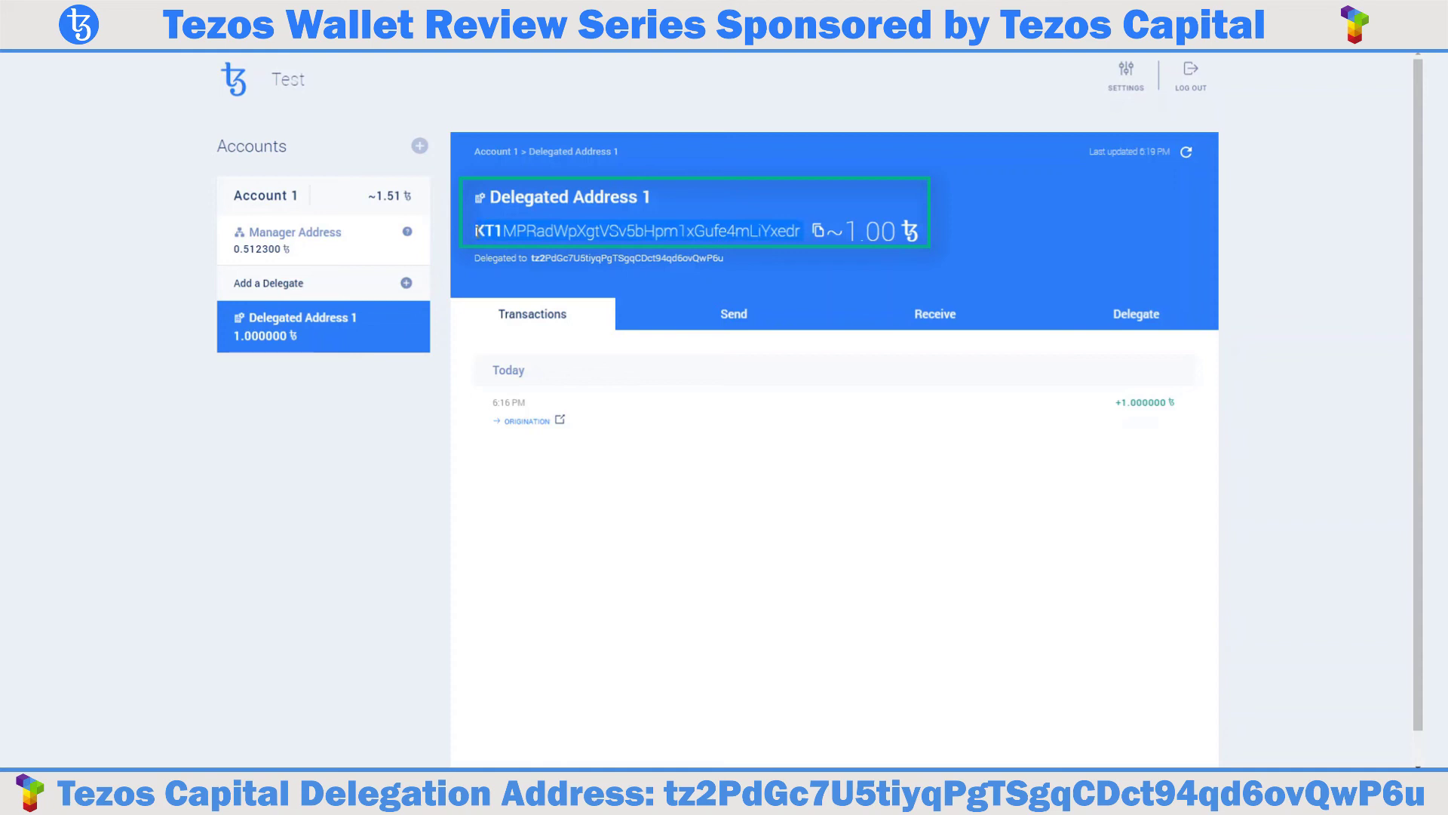
pyautogui.moveTo(875, 233)
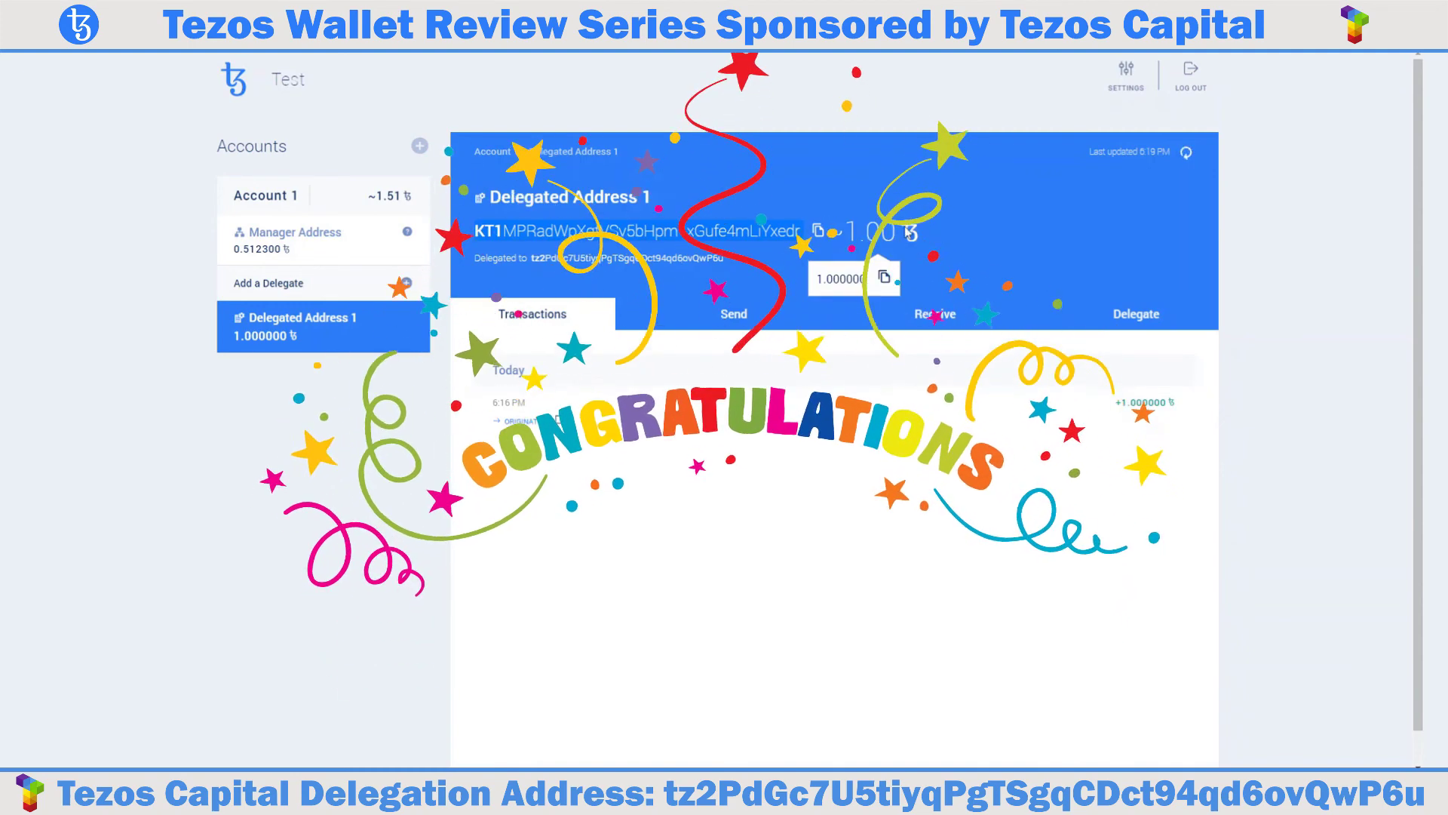
pyautogui.moveTo(913, 246)
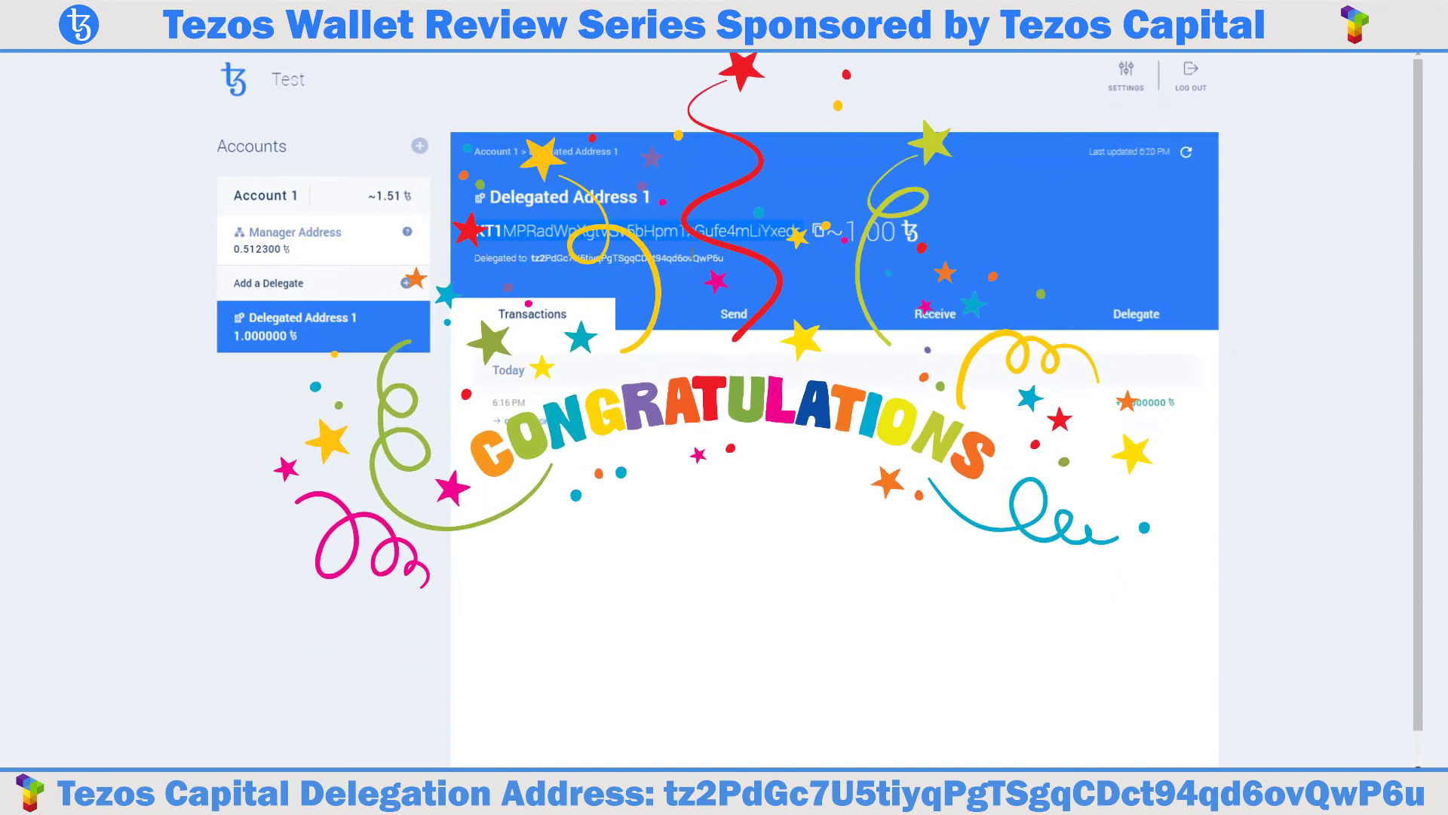
pyautogui.doubleClick(721, 257)
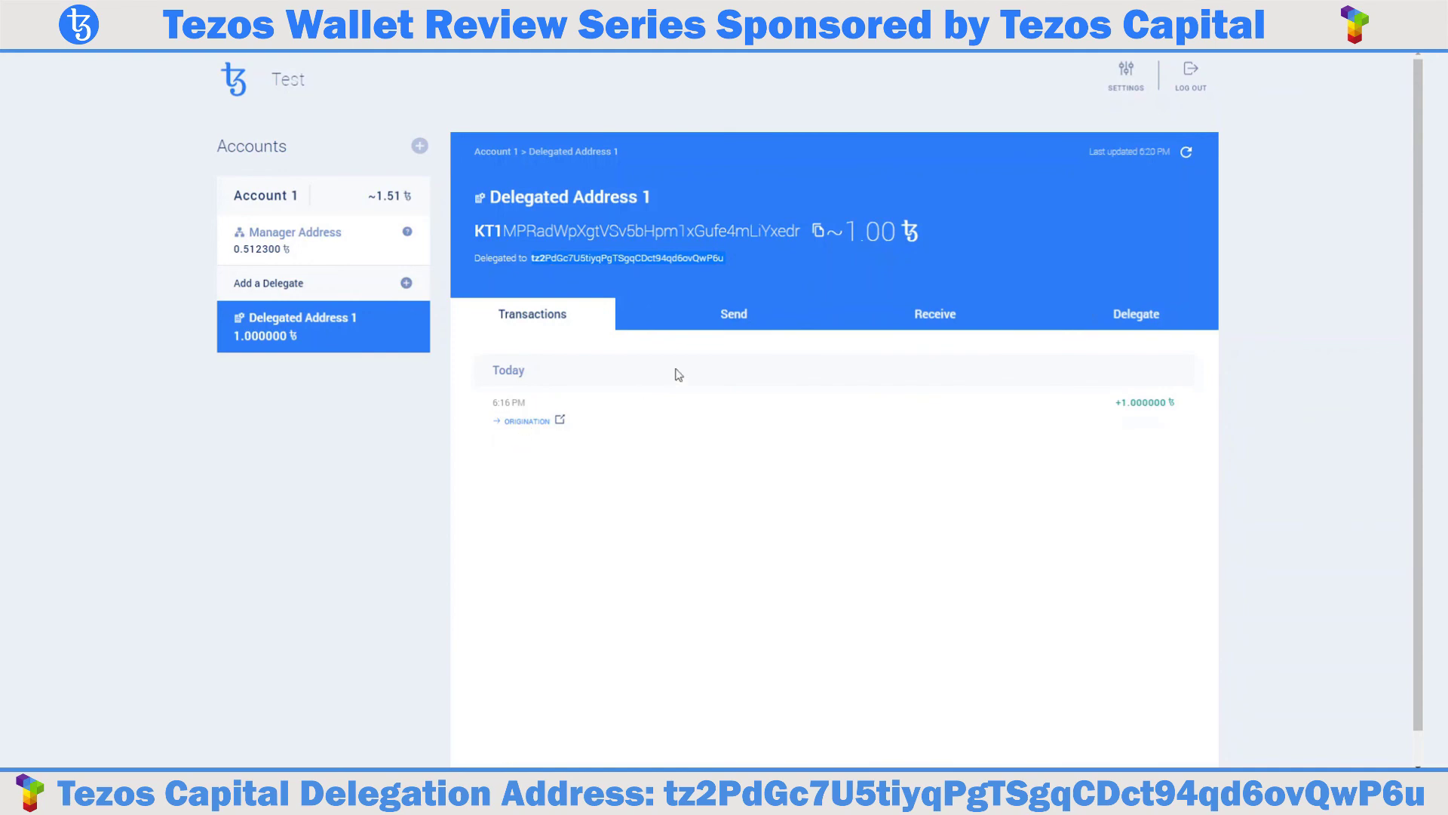
pyautogui.click(347, 260)
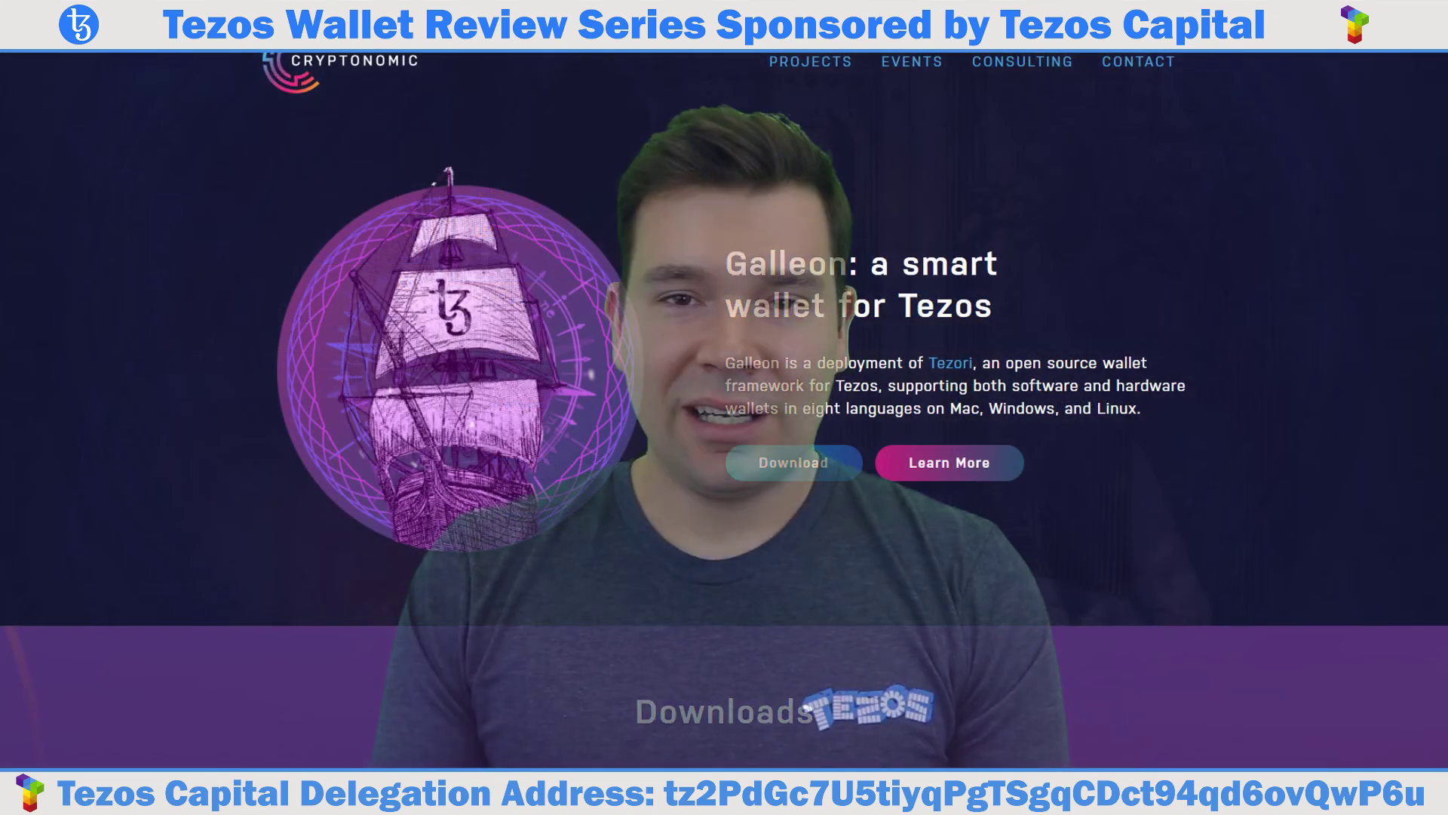